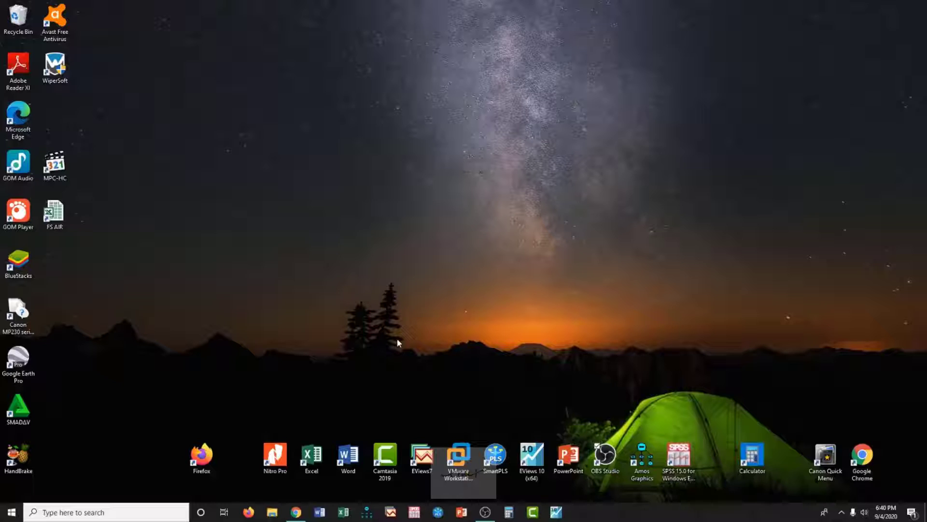
Launch Camtasia 2019, start a new project, and import the video pert4_1.mp4 into the media bin.
{"action": "left_click", "coordinate": [386, 467]}
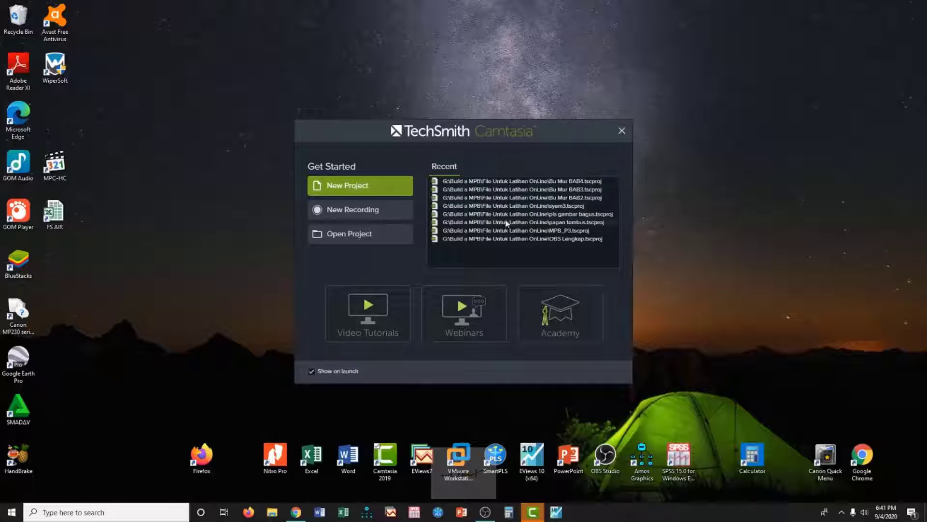
{"action": "left_click", "coordinate": [354, 191]}
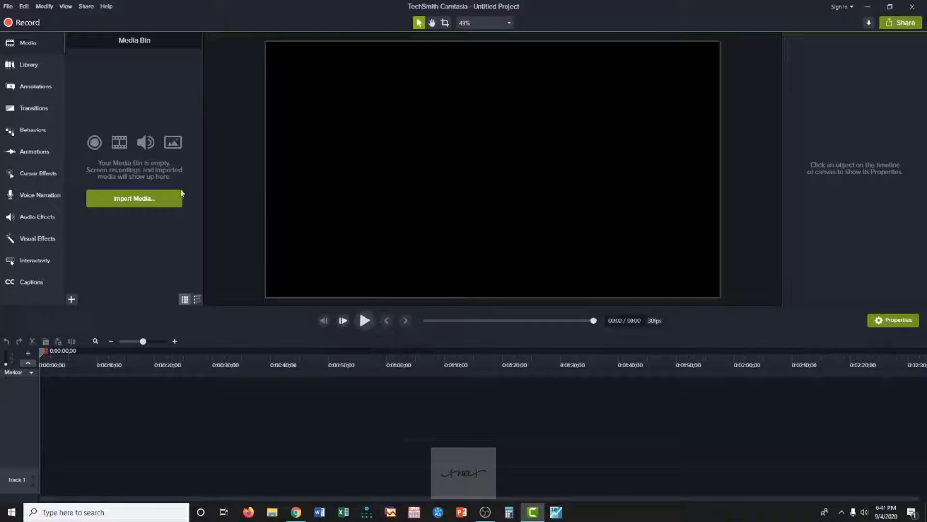
{"action": "left_click", "coordinate": [139, 203]}
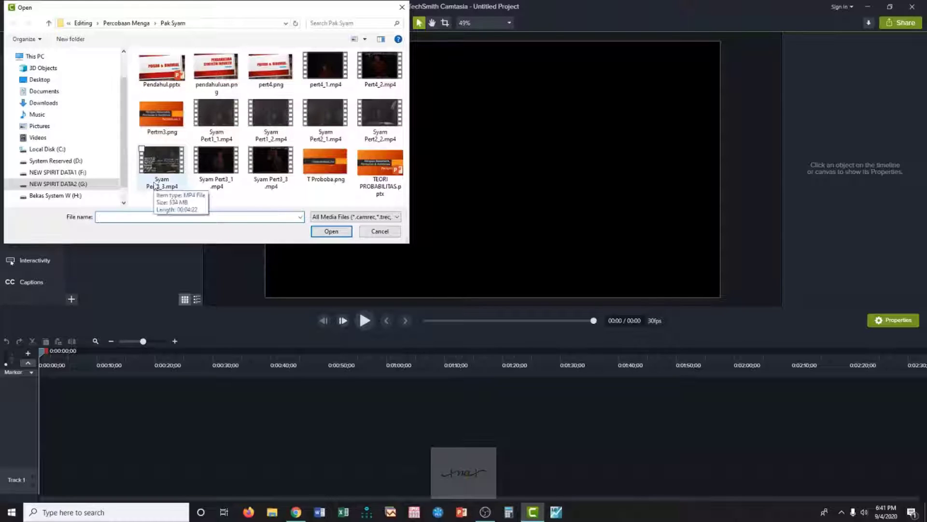
{"action": "mouse_move", "coordinate": [240, 158]}
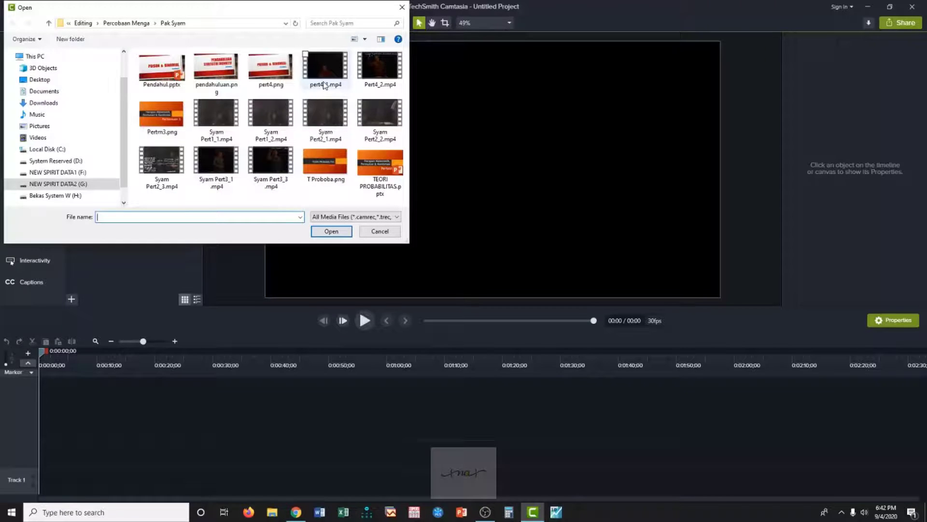
{"action": "mouse_move", "coordinate": [324, 85]}
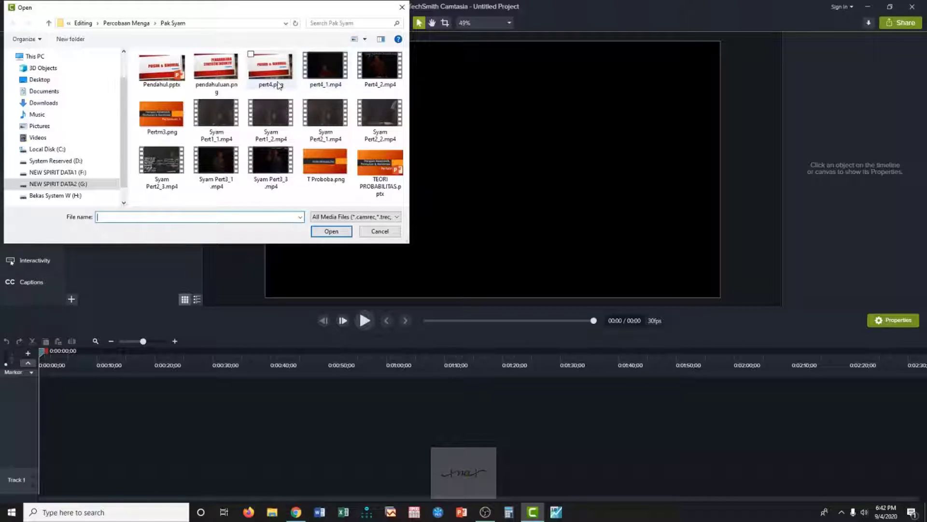
{"action": "double_click", "coordinate": [308, 81]}
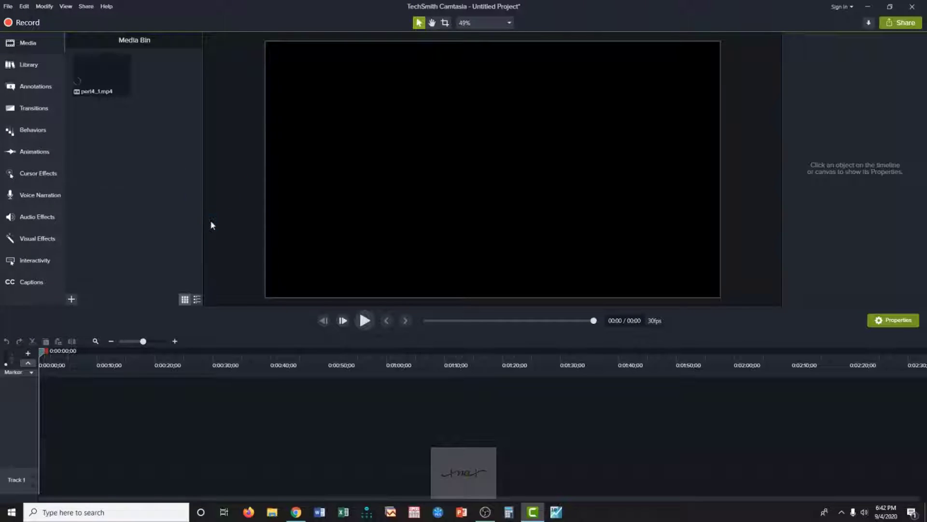
Import the video Pert4_2.mp4 and the title image pert4.png into the media bin.
{"action": "left_click", "coordinate": [72, 299]}
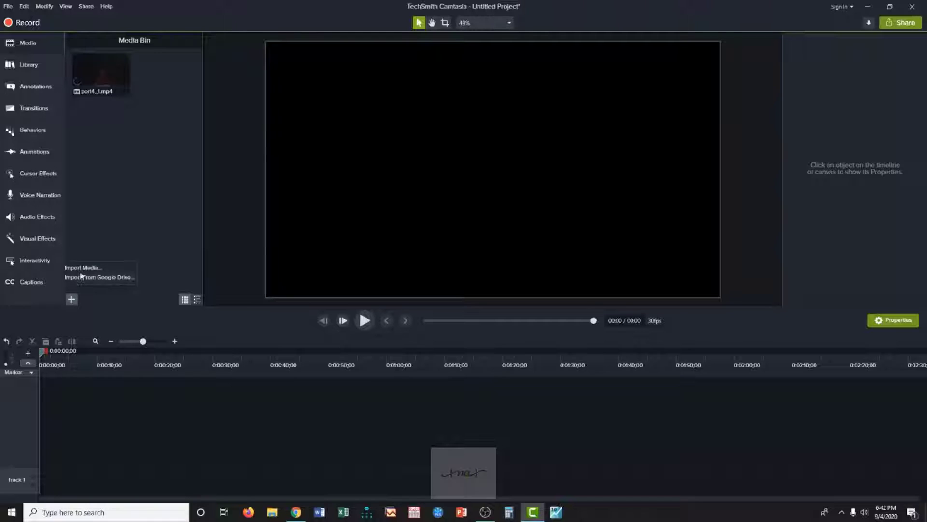
{"action": "left_click", "coordinate": [83, 267]}
{"action": "double_click", "coordinate": [371, 85]}
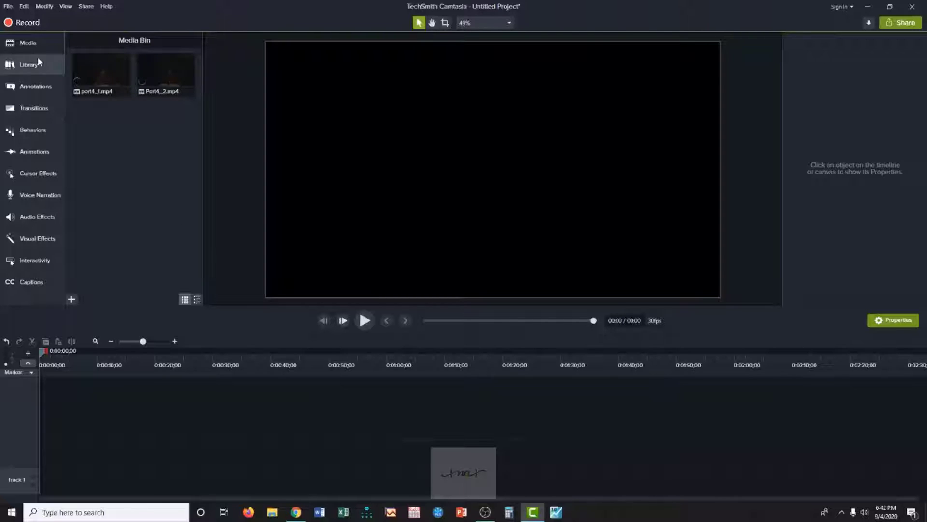
{"action": "left_click", "coordinate": [105, 65]}
{"action": "left_click", "coordinate": [104, 110]}
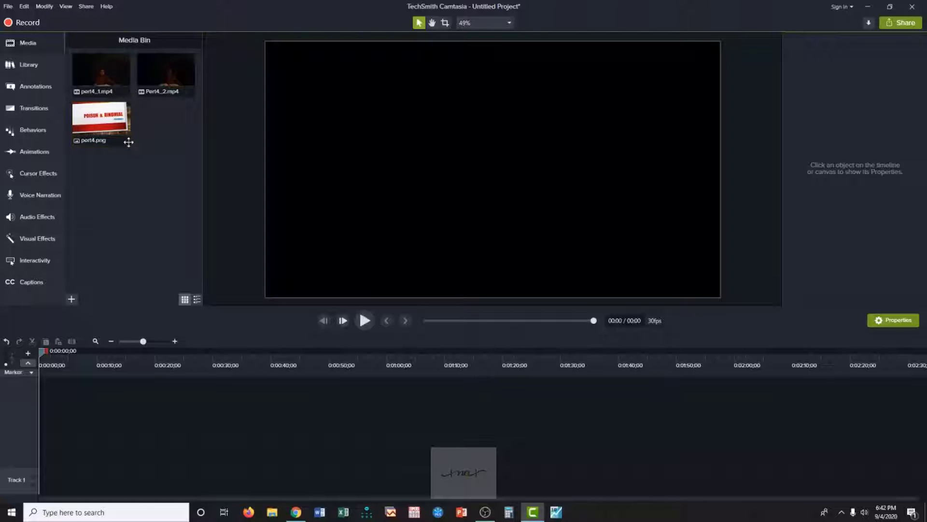
Place pert4.png at the start of Track 1 and put pert4_1.mp4 directly behind it.
{"action": "left_click_drag", "start_coordinate": [129, 142], "coordinate": [43, 491]}
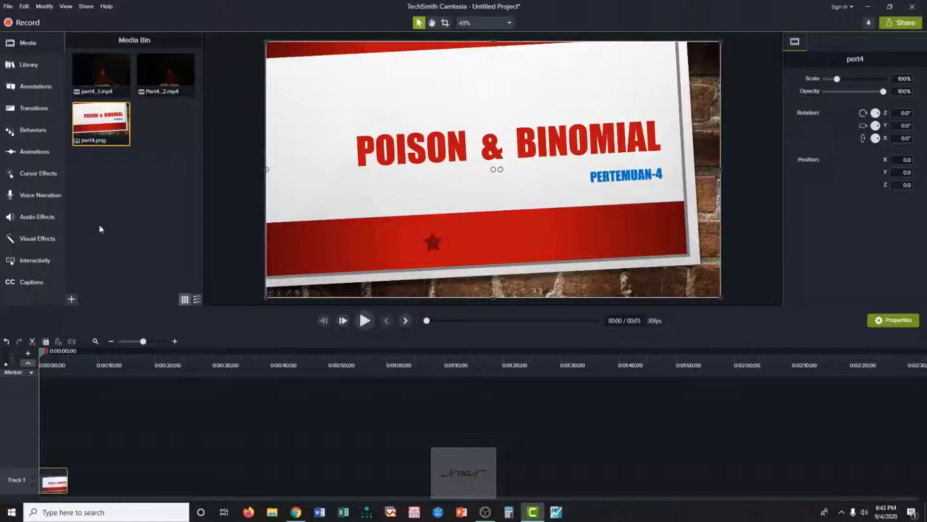
{"action": "left_click_drag", "start_coordinate": [110, 115], "coordinate": [69, 481]}
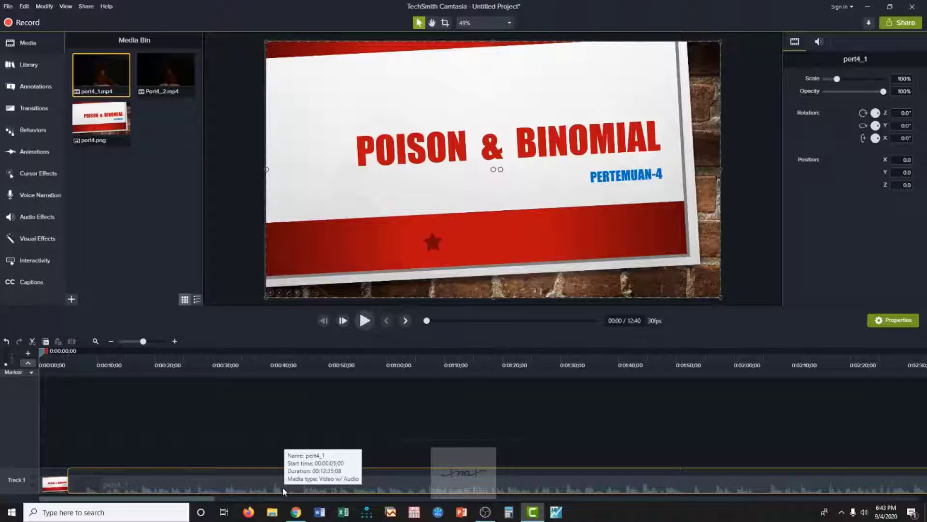
{"action": "right_click", "coordinate": [252, 486]}
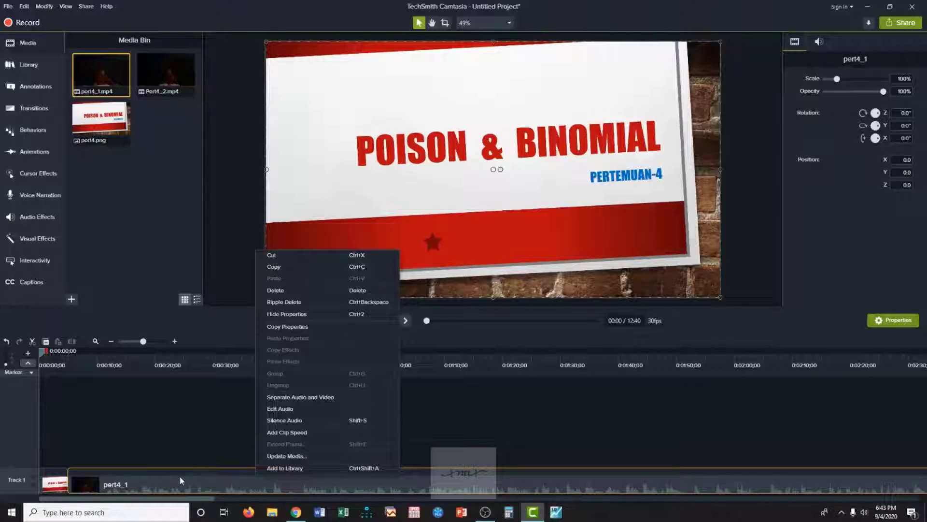
{"action": "left_click", "coordinate": [295, 409]}
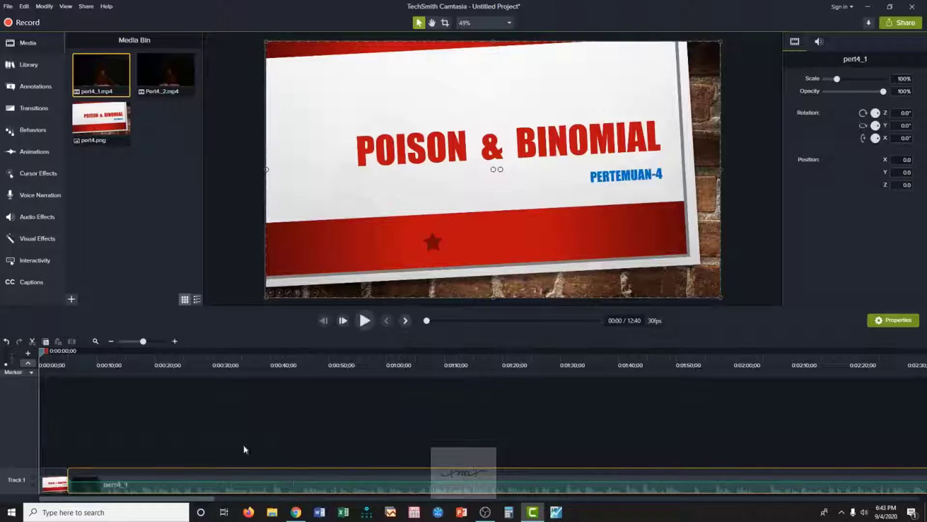
{"action": "left_click", "coordinate": [198, 454]}
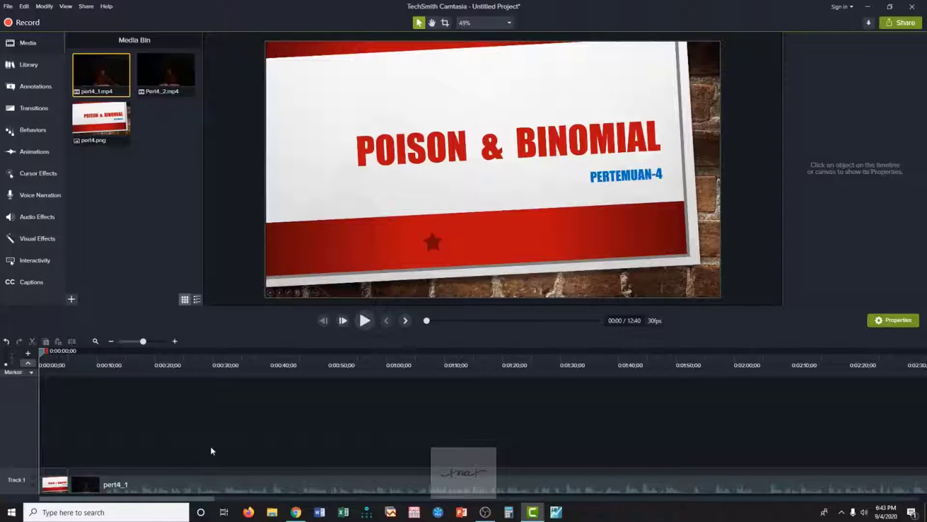
Append Pert4_2.mp4 to Track 1 directly after the end of the pert4_1 clip.
{"action": "left_click", "coordinate": [111, 342]}
{"action": "left_click", "coordinate": [111, 341]}
{"action": "left_click", "coordinate": [111, 341]}
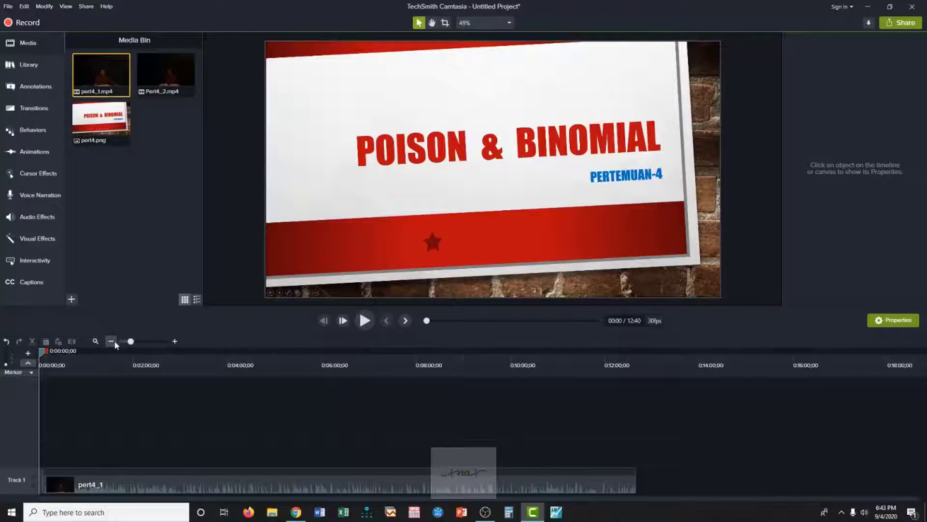
{"action": "left_click_drag", "start_coordinate": [161, 94], "coordinate": [636, 485]}
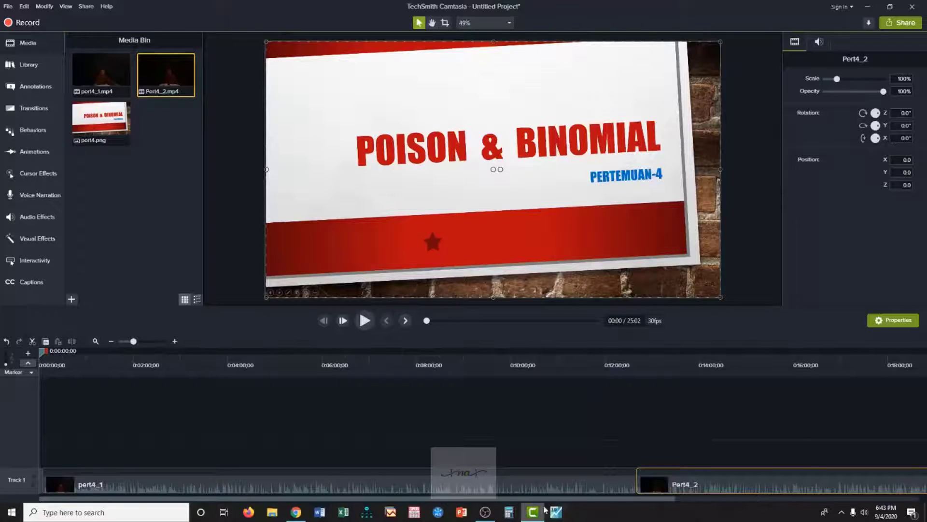
Look over Track 1 to its end and play the opening from the title image into pert4_1.
{"action": "left_click_drag", "start_coordinate": [547, 499], "coordinate": [806, 513]}
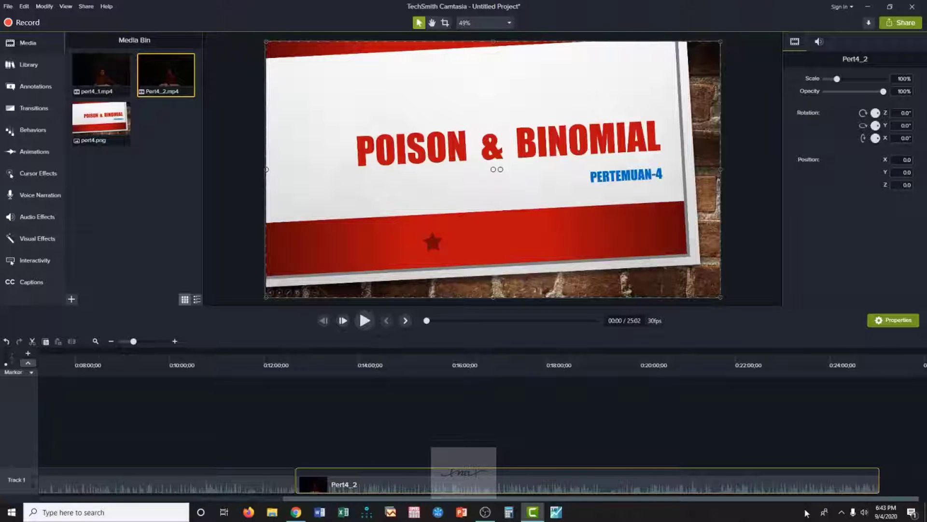
{"action": "left_click_drag", "start_coordinate": [778, 513], "coordinate": [453, 511]}
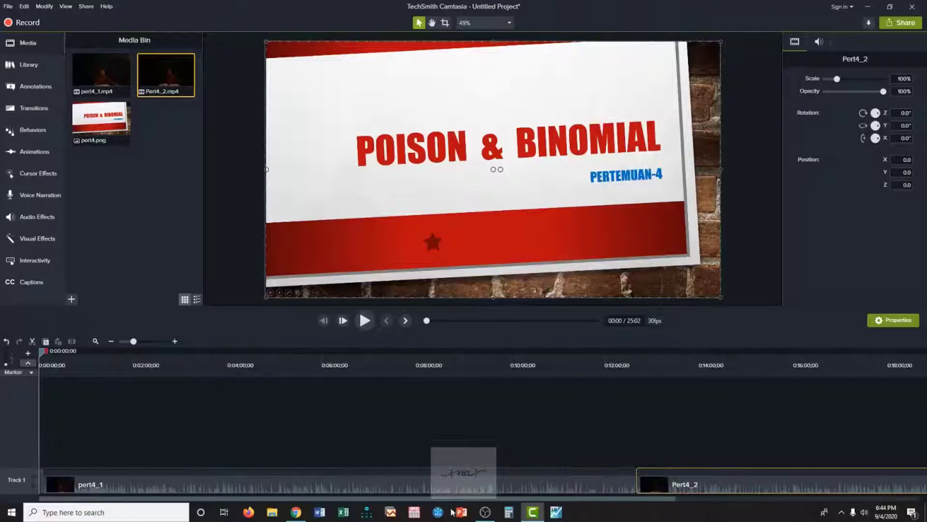
{"action": "left_click", "coordinate": [174, 341]}
{"action": "left_click", "coordinate": [175, 341]}
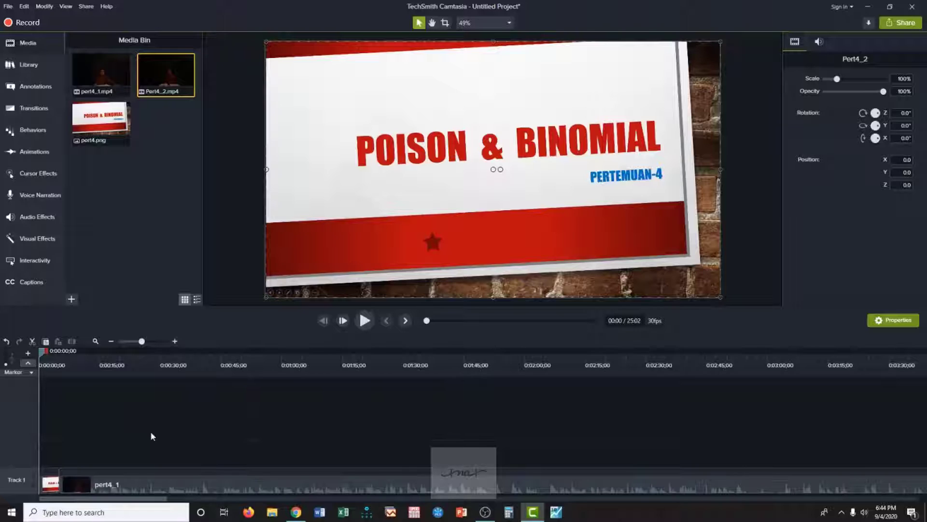
{"action": "left_click", "coordinate": [365, 320]}
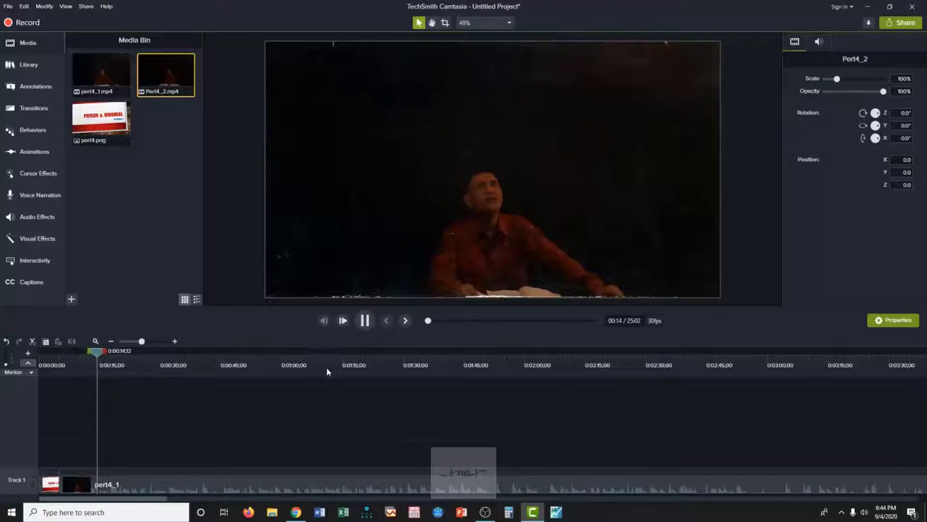
{"action": "left_click", "coordinate": [364, 320]}
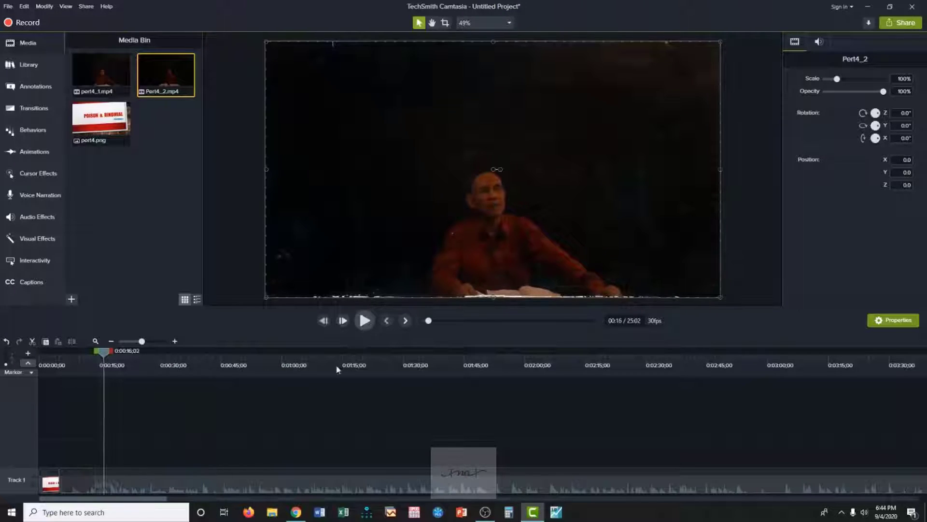
Trim the opening of pert4_1 up to 0:00:07;07 and move the remaining clip against the title image.
{"action": "left_click", "coordinate": [160, 489]}
{"action": "left_click_drag", "start_coordinate": [106, 357], "coordinate": [57, 360]}
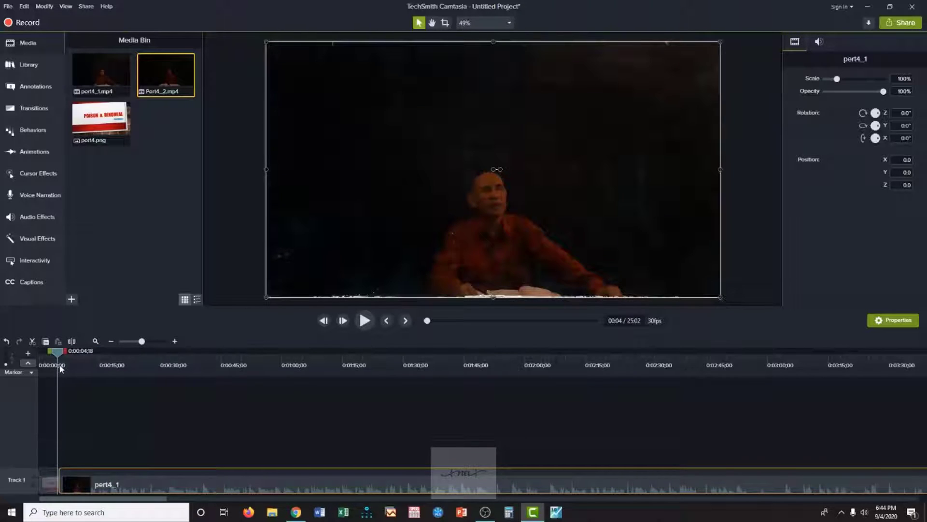
{"action": "left_click", "coordinate": [365, 321]}
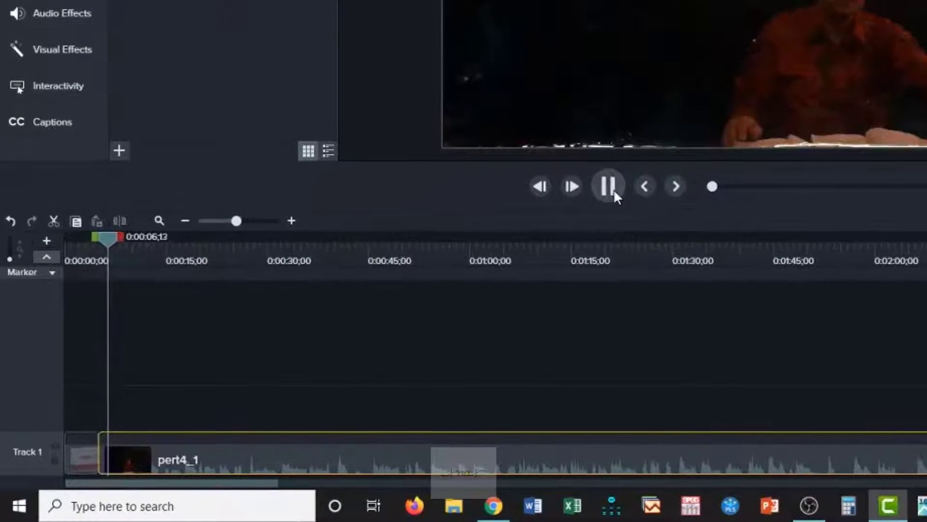
{"action": "left_click", "coordinate": [605, 194]}
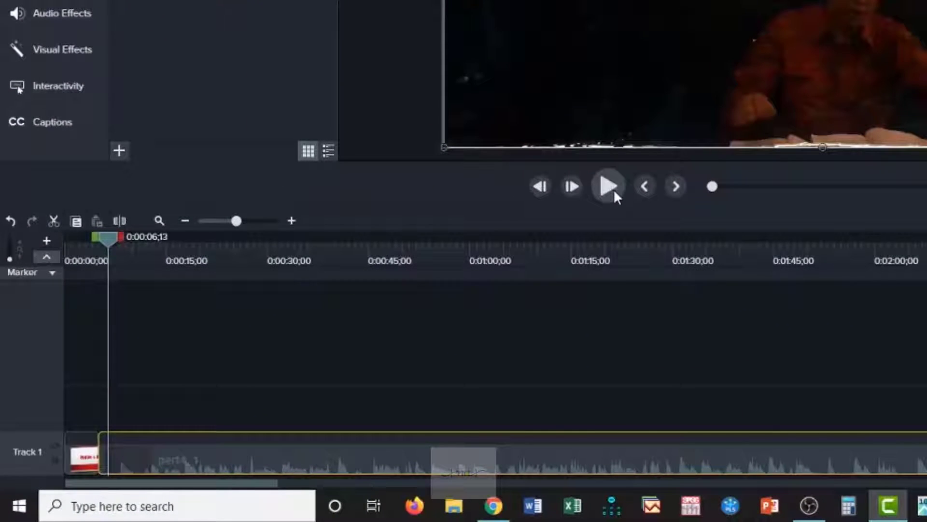
{"action": "left_click", "coordinate": [614, 189]}
{"action": "left_click", "coordinate": [614, 189]}
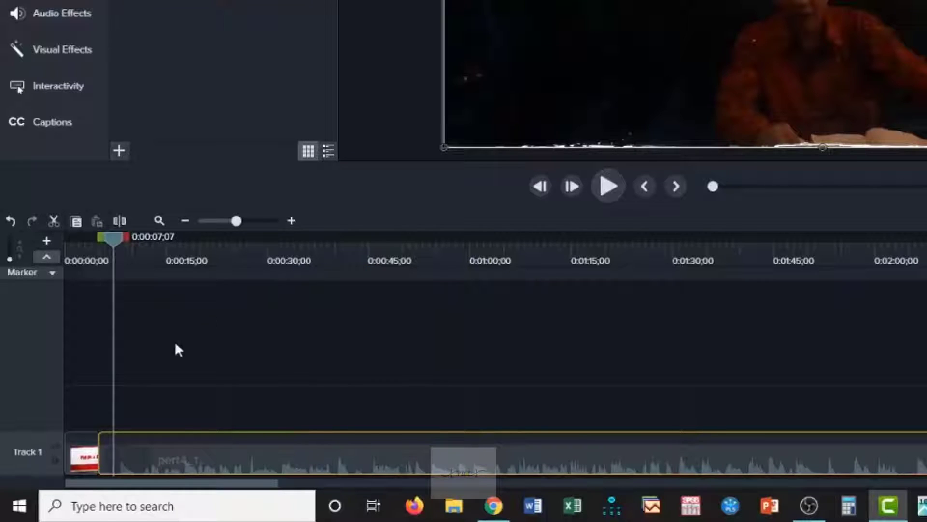
{"action": "left_click", "coordinate": [118, 221]}
{"action": "left_click", "coordinate": [106, 458]}
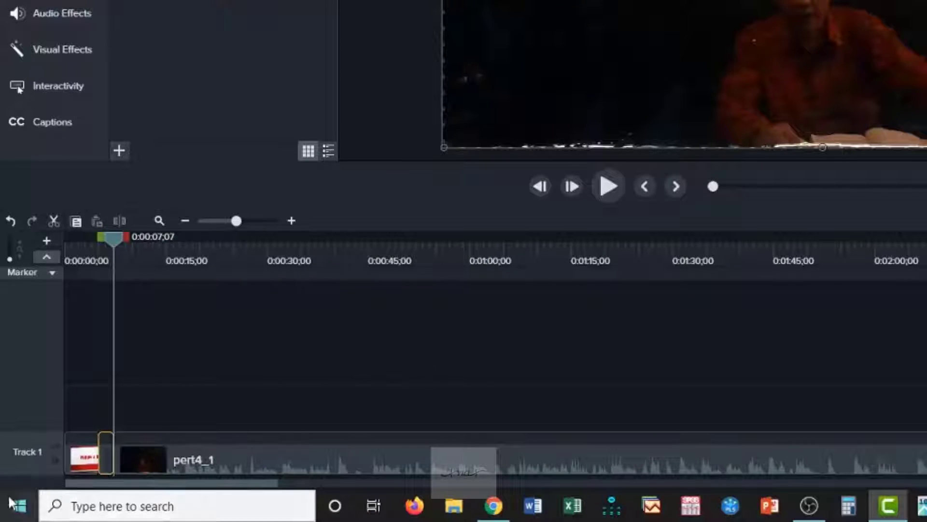
{"action": "key", "text": "Delete"}
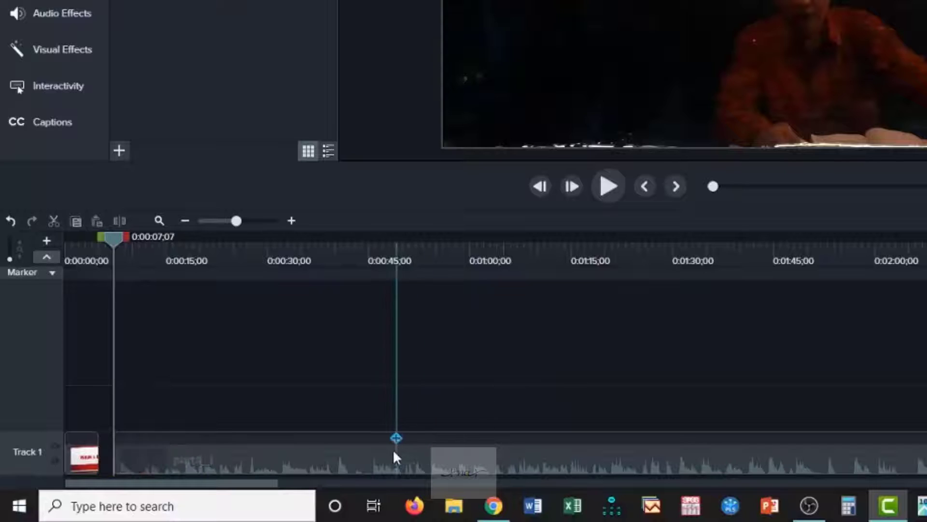
{"action": "left_click_drag", "start_coordinate": [392, 453], "coordinate": [365, 459]}
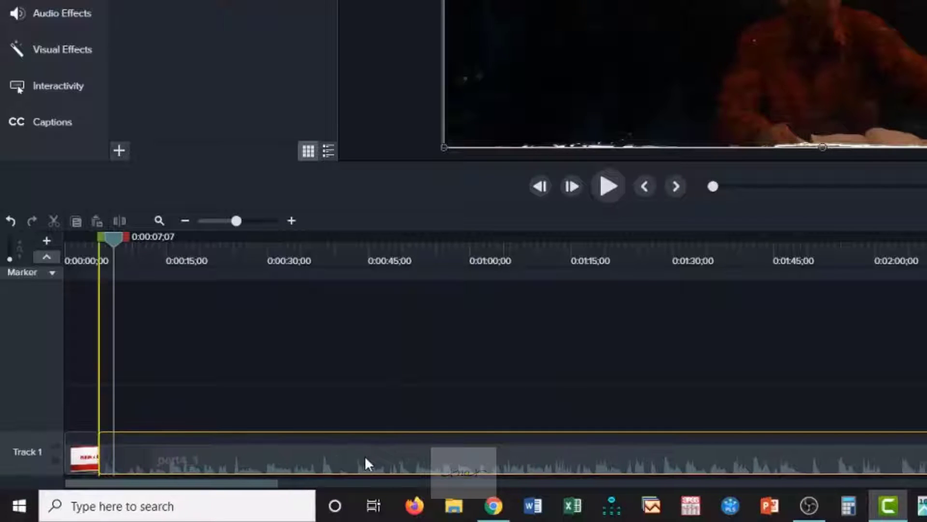
Play back the transition from the title image into the trimmed pert4_1 clip to check the cut.
{"action": "left_click_drag", "start_coordinate": [117, 242], "coordinate": [95, 245]}
{"action": "left_click", "coordinate": [607, 184]}
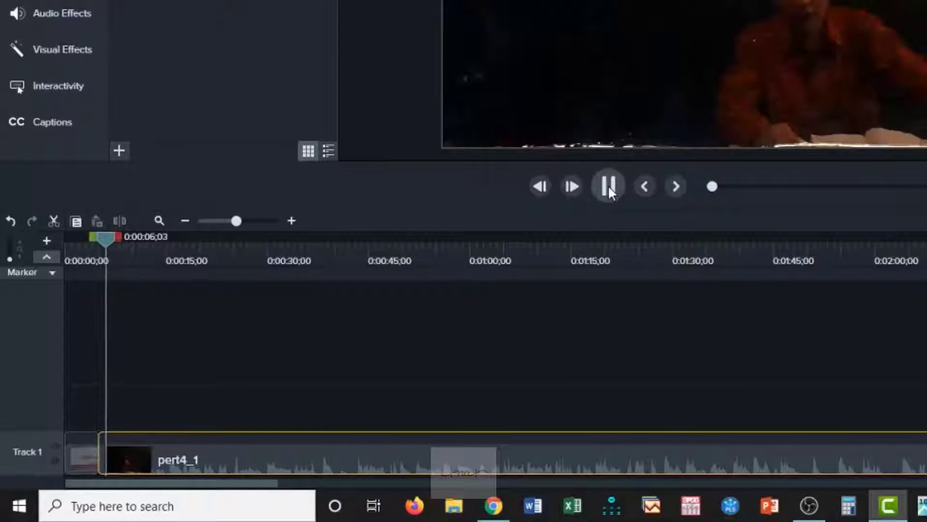
{"action": "left_click", "coordinate": [608, 185]}
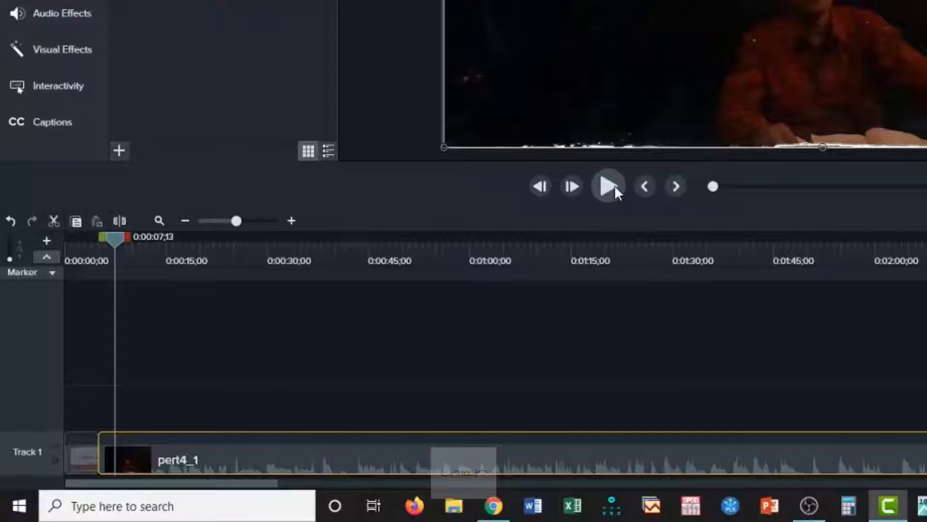
{"action": "left_click", "coordinate": [609, 186]}
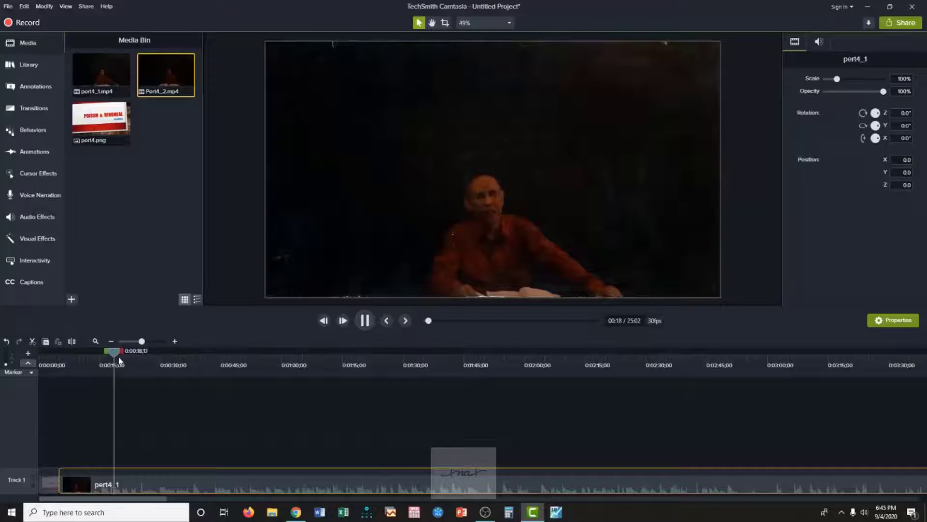
{"action": "left_click", "coordinate": [366, 325]}
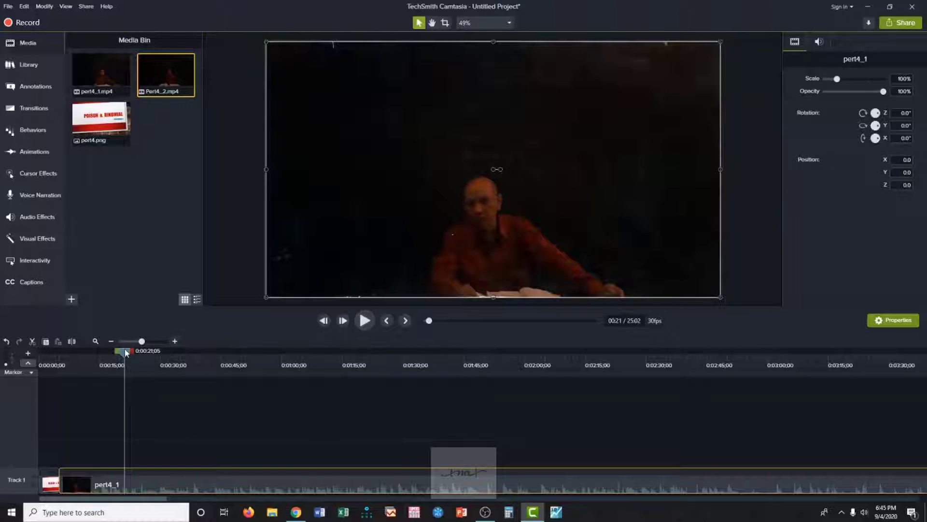
Scrub forward through pert4_1 to about 0:04:20, sampling playback on the way, to examine the recorded lecture footage.
{"action": "left_click_drag", "start_coordinate": [124, 349], "coordinate": [419, 350]}
{"action": "left_click", "coordinate": [366, 321]}
{"action": "left_click", "coordinate": [633, 367]}
{"action": "left_click", "coordinate": [365, 321]}
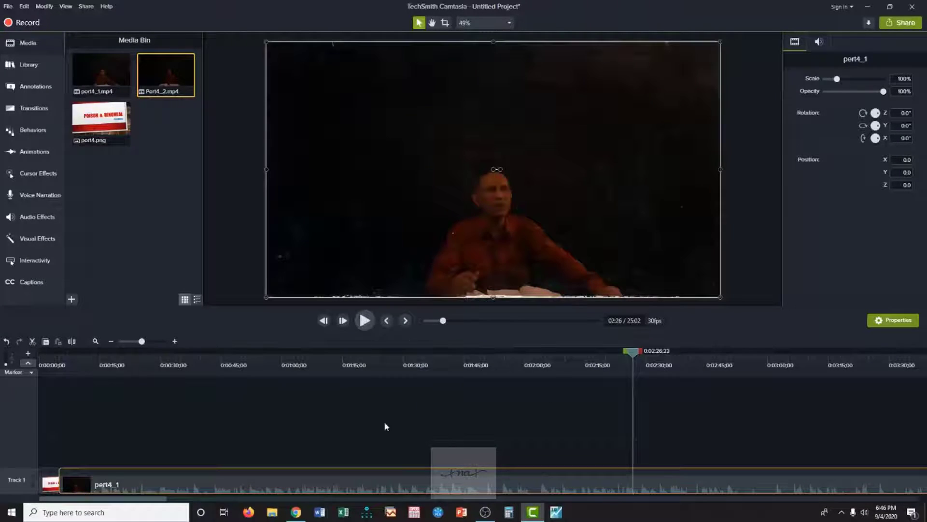
{"action": "left_click_drag", "start_coordinate": [158, 500], "coordinate": [231, 500]}
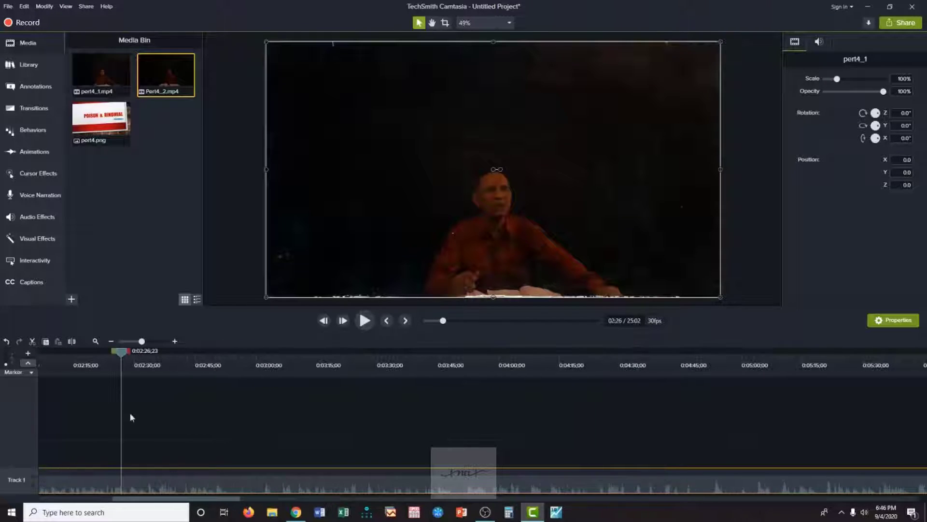
{"action": "left_click_drag", "start_coordinate": [120, 350], "coordinate": [581, 386]}
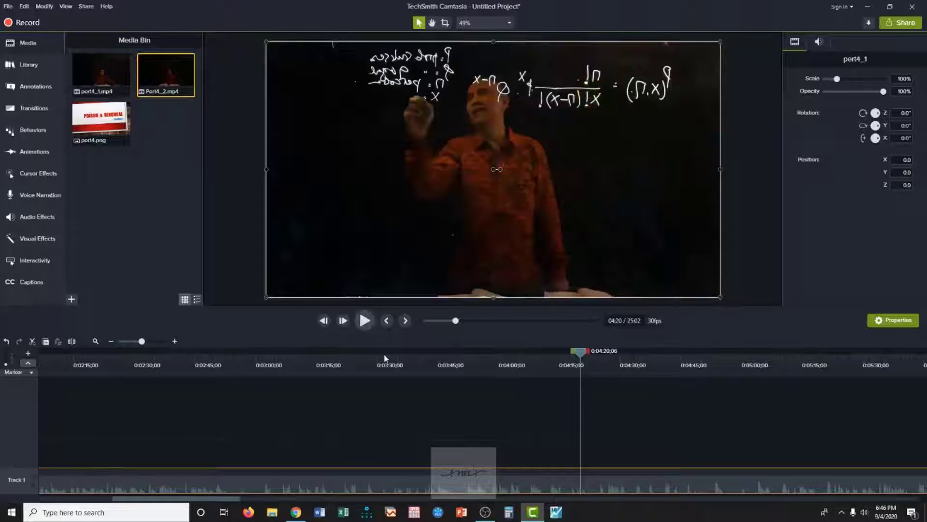
Scrub onward through pert4_1 from about 0:04:20 to 0:08:40, sampling playback on the way, to examine the lecture footage.
{"action": "left_click_drag", "start_coordinate": [222, 501], "coordinate": [273, 486]}
{"action": "left_click_drag", "start_coordinate": [317, 356], "coordinate": [447, 355]}
{"action": "left_click", "coordinate": [363, 322]}
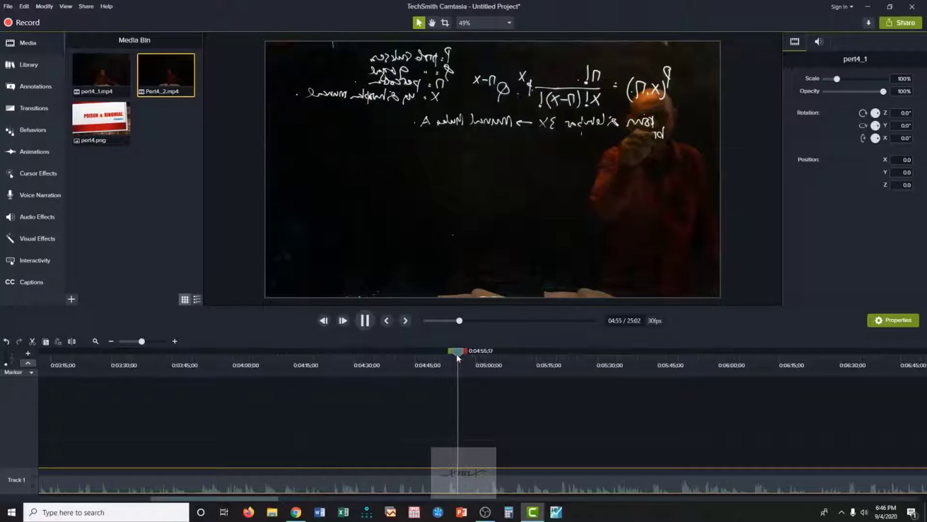
{"action": "left_click", "coordinate": [366, 321]}
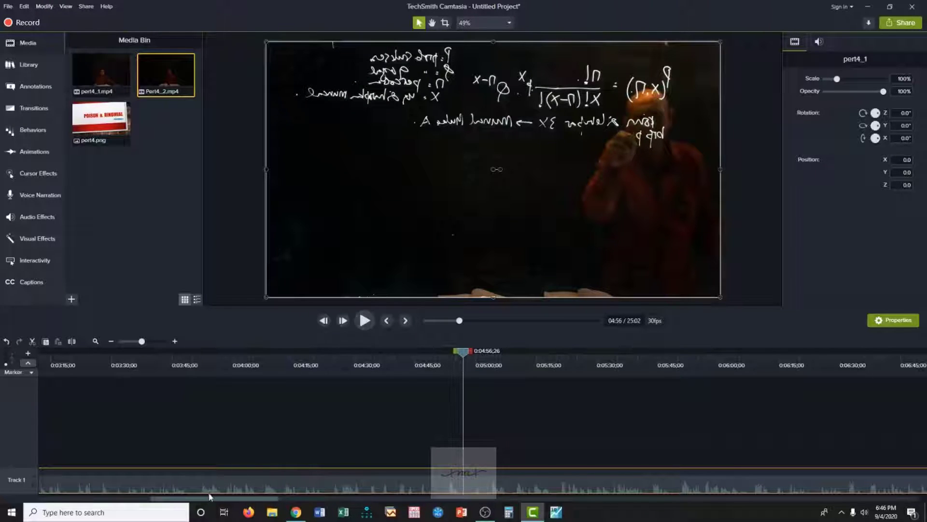
{"action": "left_click_drag", "start_coordinate": [222, 498], "coordinate": [272, 505]}
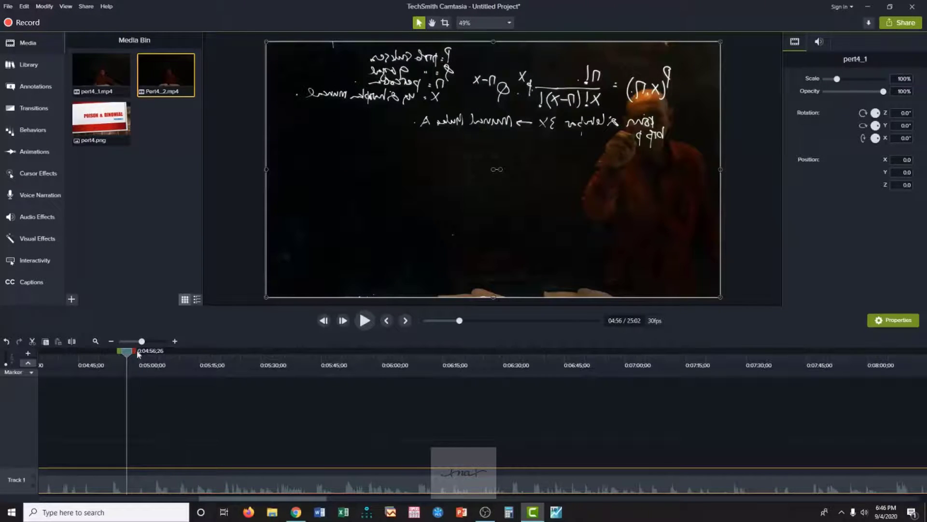
{"action": "left_click_drag", "start_coordinate": [131, 354], "coordinate": [555, 412]}
{"action": "left_click_drag", "start_coordinate": [319, 505], "coordinate": [356, 502]}
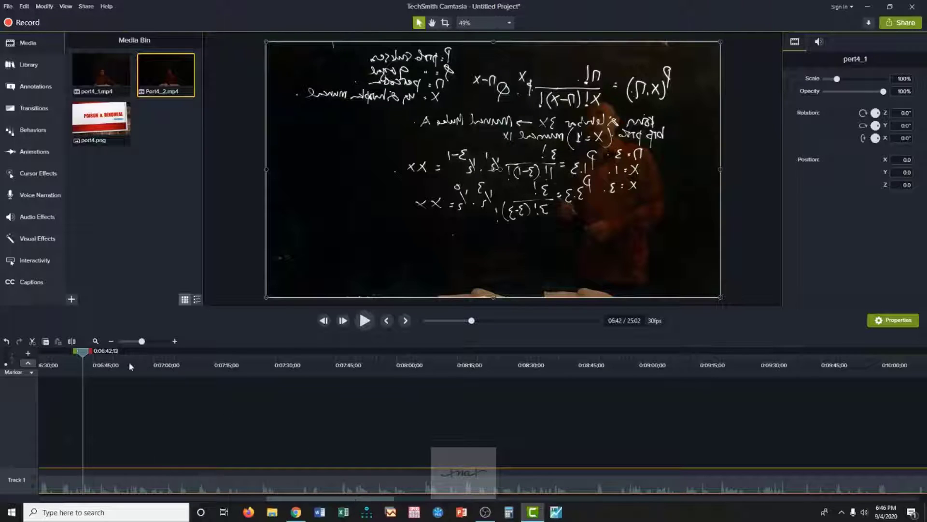
{"action": "left_click_drag", "start_coordinate": [85, 353], "coordinate": [555, 423]}
{"action": "left_click", "coordinate": [364, 320]}
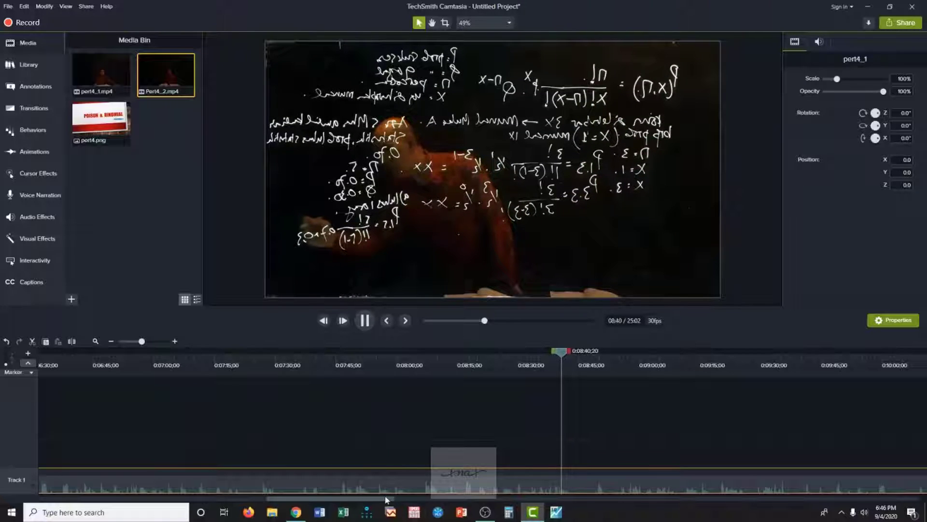
Examine pert4_1 from about 0:08:40 to 0:11:35 by skipping ahead and playing short samples.
{"action": "left_click_drag", "start_coordinate": [390, 499], "coordinate": [448, 500]}
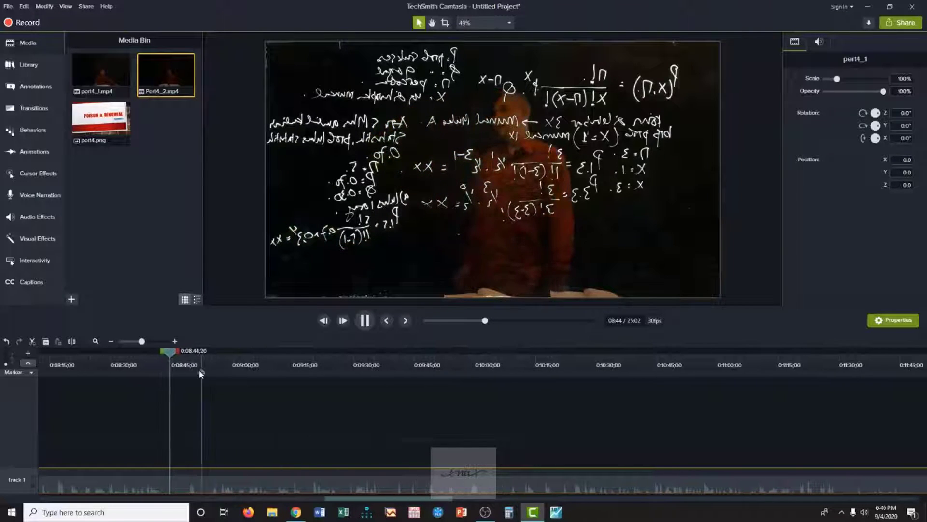
{"action": "left_click_drag", "start_coordinate": [176, 354], "coordinate": [570, 405]}
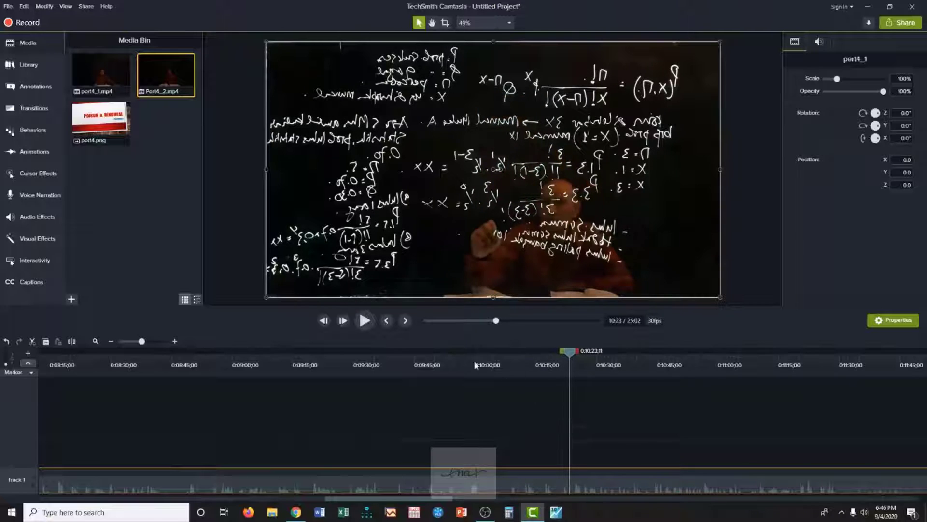
{"action": "left_click", "coordinate": [365, 322]}
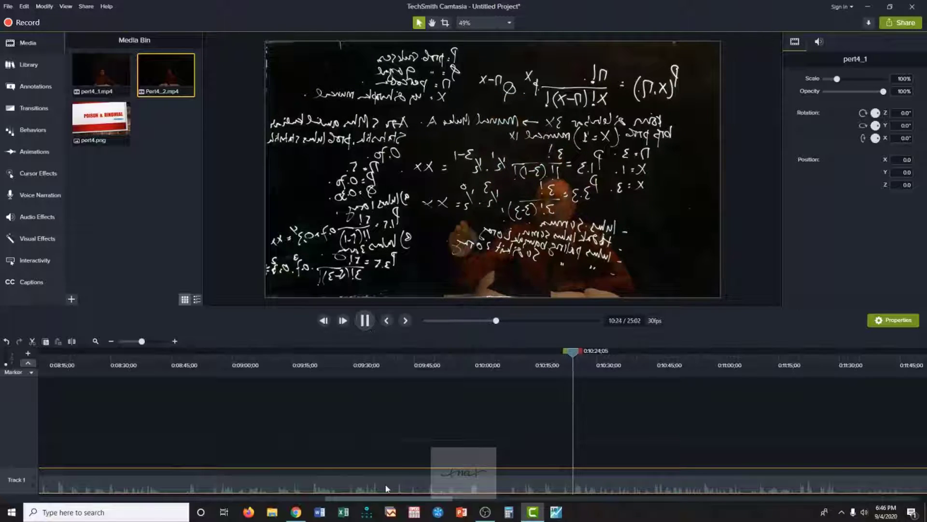
{"action": "left_click_drag", "start_coordinate": [390, 498], "coordinate": [446, 498]}
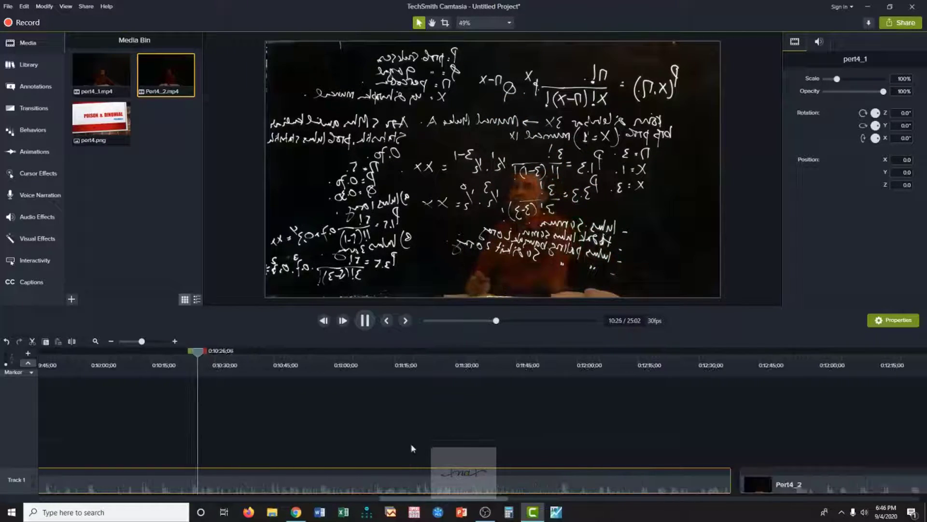
{"action": "left_click", "coordinate": [361, 325]}
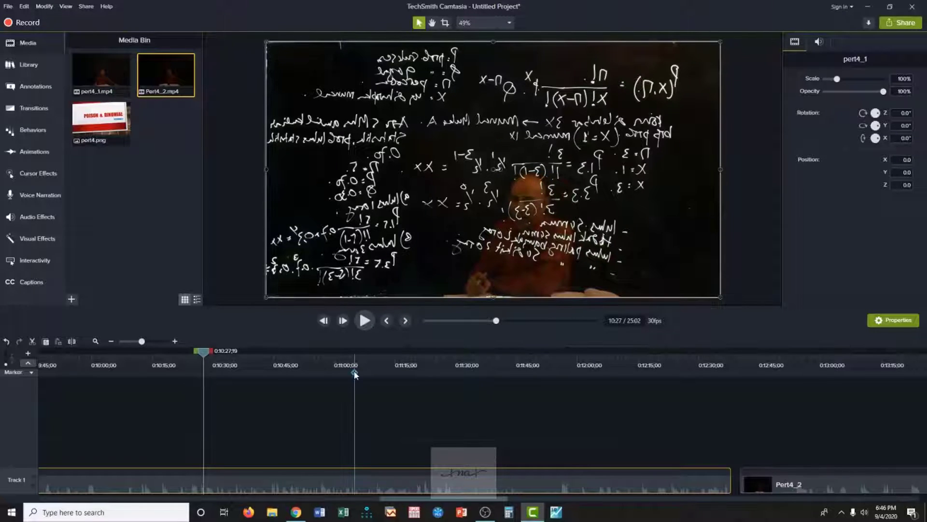
{"action": "left_click_drag", "start_coordinate": [207, 356], "coordinate": [449, 422]}
{"action": "left_click", "coordinate": [367, 321]}
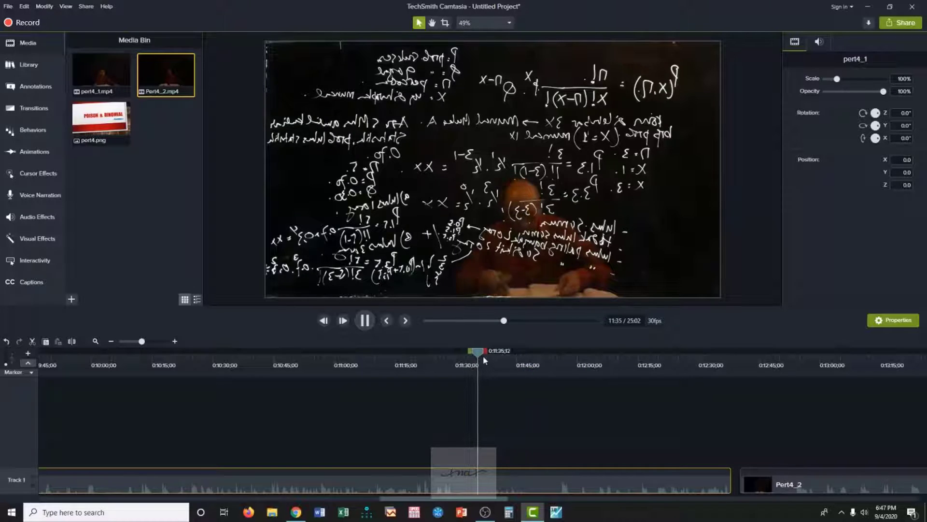
Play the closing section of pert4_1 from about 0:12:16 to 0:12:37 to look for where the lecture should end.
{"action": "left_click_drag", "start_coordinate": [482, 355], "coordinate": [644, 376]}
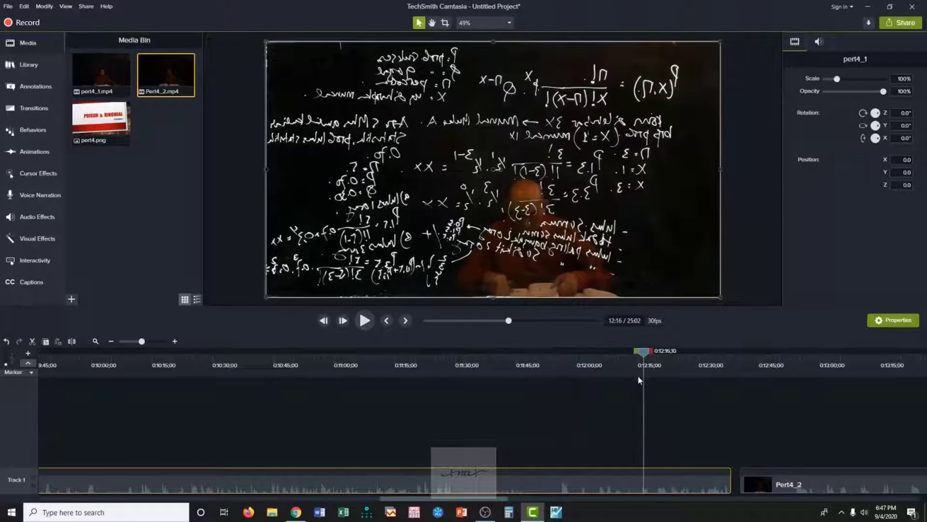
{"action": "left_click", "coordinate": [365, 321]}
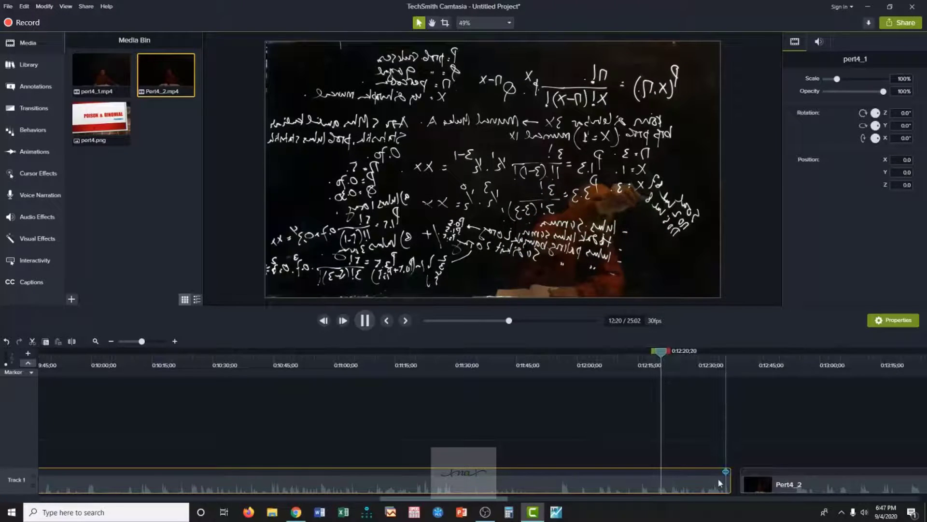
{"action": "left_click", "coordinate": [365, 320]}
{"action": "left_click", "coordinate": [366, 324]}
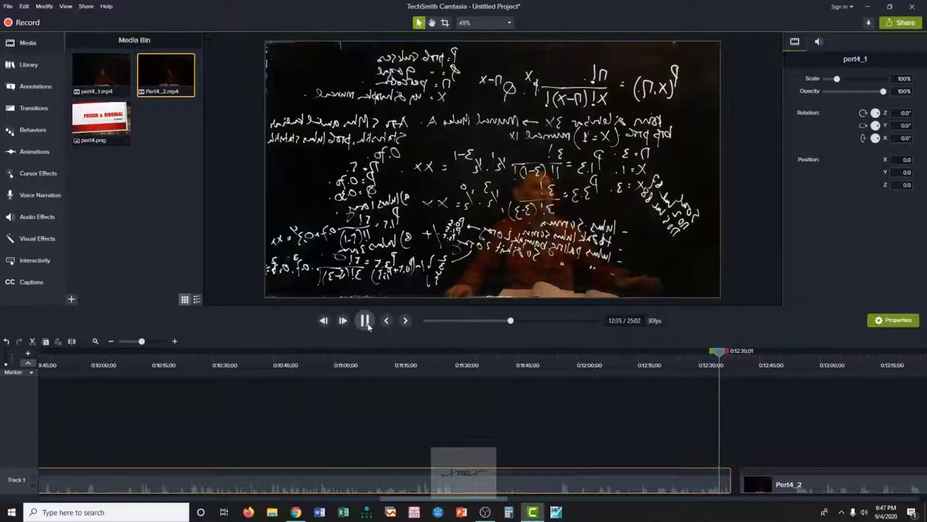
{"action": "left_click", "coordinate": [365, 321]}
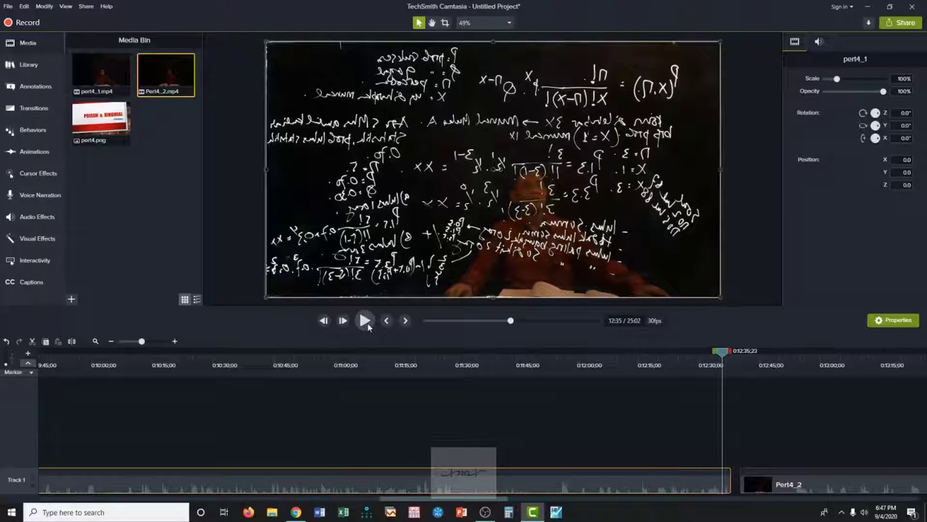
{"action": "left_click", "coordinate": [367, 324]}
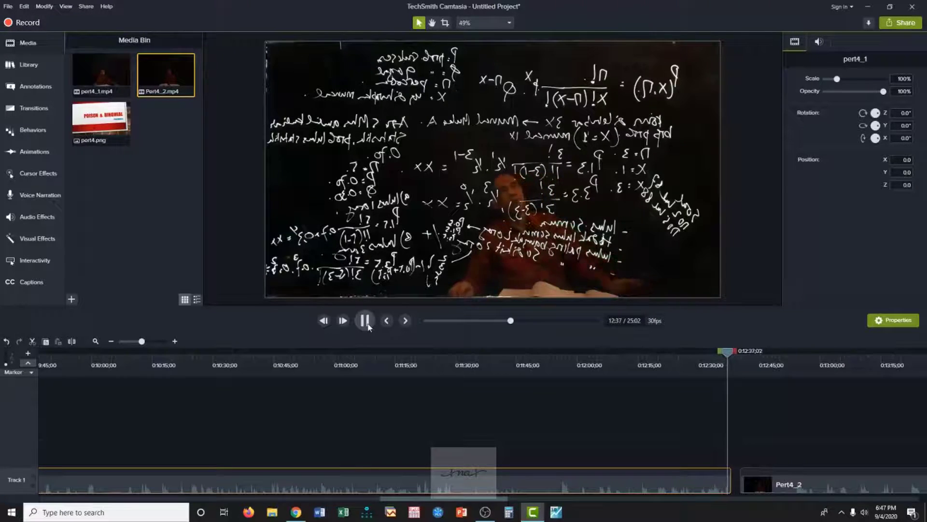
{"action": "left_click", "coordinate": [367, 324]}
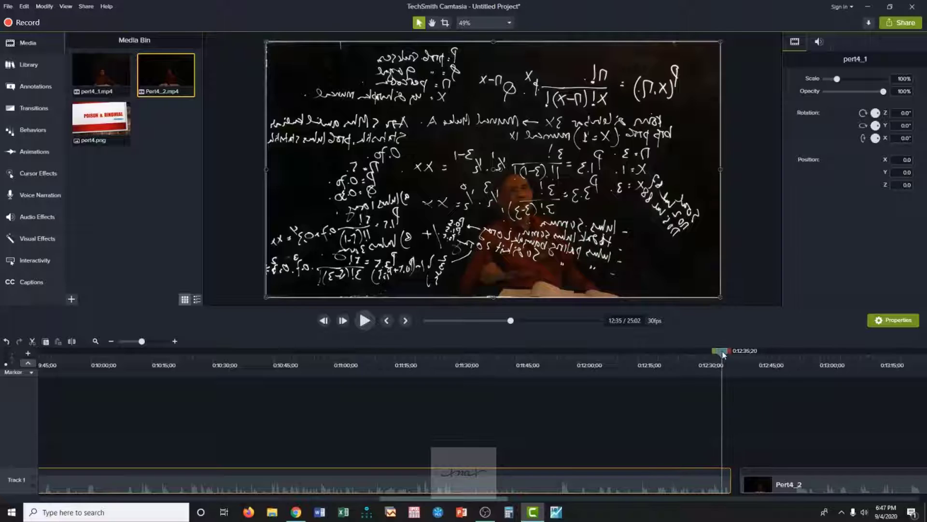
Trim the ending of pert4_1 from 0:12:35;18 onward and move Pert4_2 against the cut.
{"action": "left_click_drag", "start_coordinate": [722, 351], "coordinate": [719, 352]}
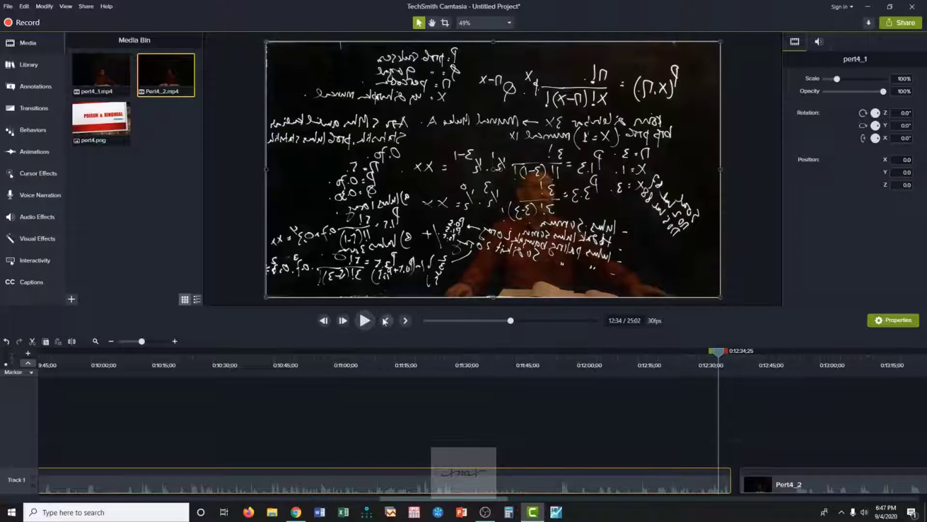
{"action": "left_click", "coordinate": [364, 321]}
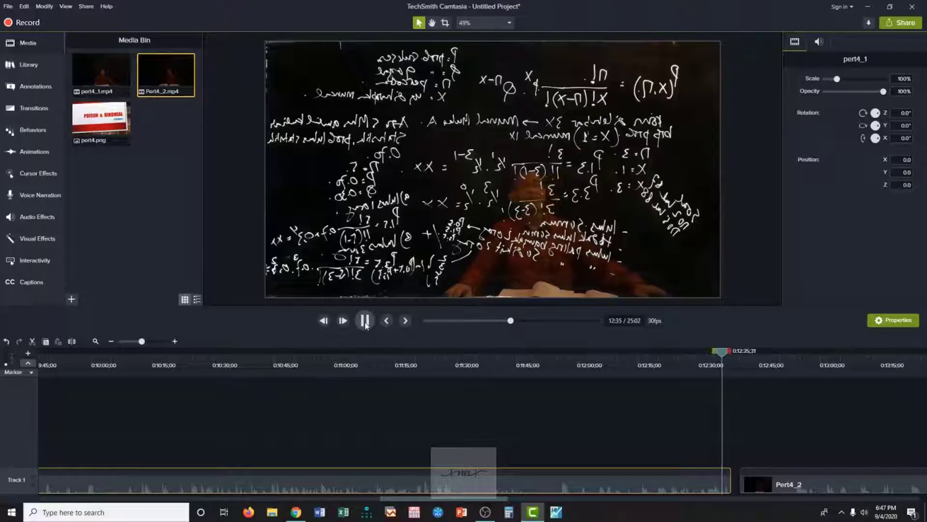
{"action": "left_click", "coordinate": [725, 357]}
{"action": "left_click_drag", "start_coordinate": [724, 358], "coordinate": [709, 352]}
{"action": "left_click", "coordinate": [365, 321]}
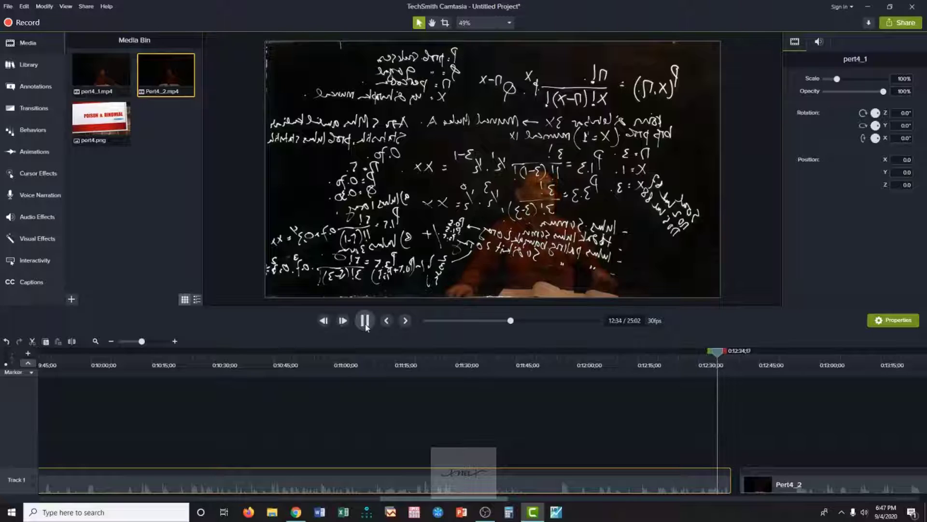
{"action": "left_click", "coordinate": [366, 322]}
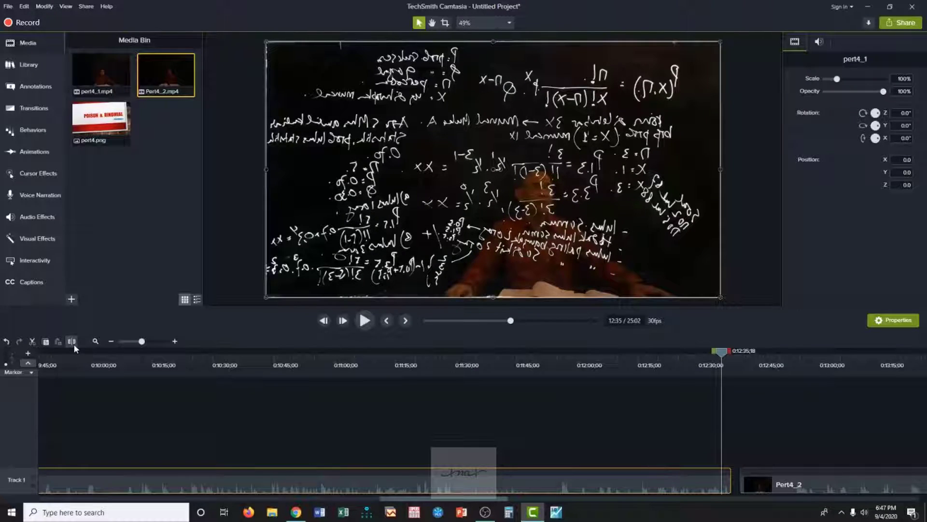
{"action": "left_click", "coordinate": [481, 465]}
{"action": "left_click", "coordinate": [729, 488]}
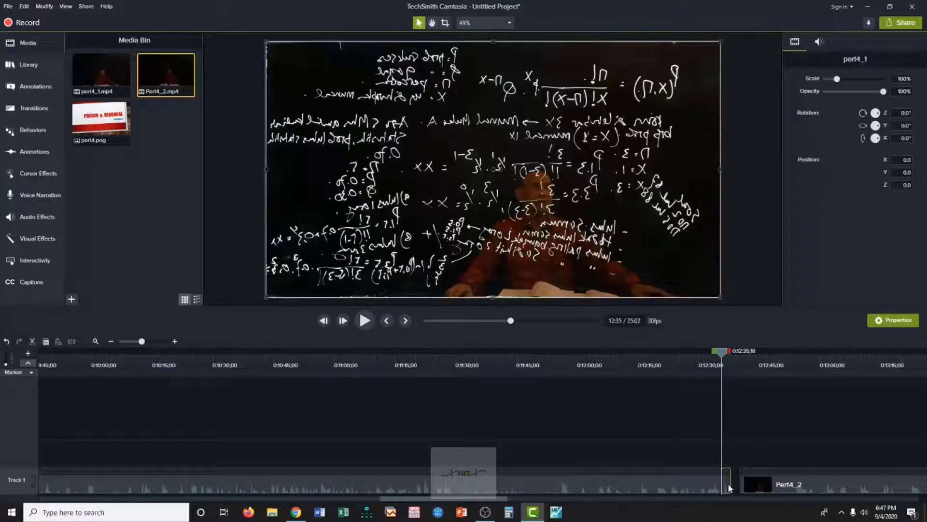
{"action": "left_click", "coordinate": [729, 485]}
{"action": "left_click_drag", "start_coordinate": [771, 488], "coordinate": [770, 488]}
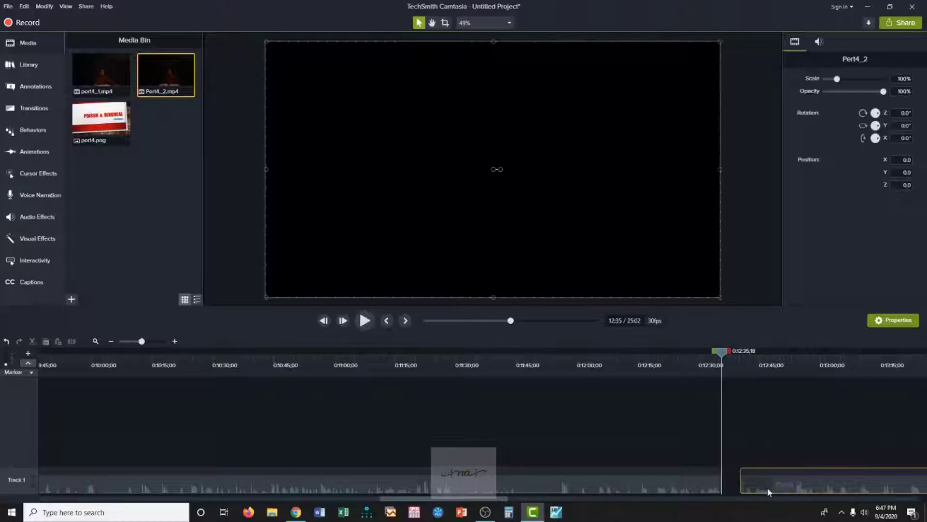
Play the opening seconds of Pert4_2 repeatedly, up to about 0:12:38, to look for where its useful footage begins.
{"action": "left_click", "coordinate": [366, 320]}
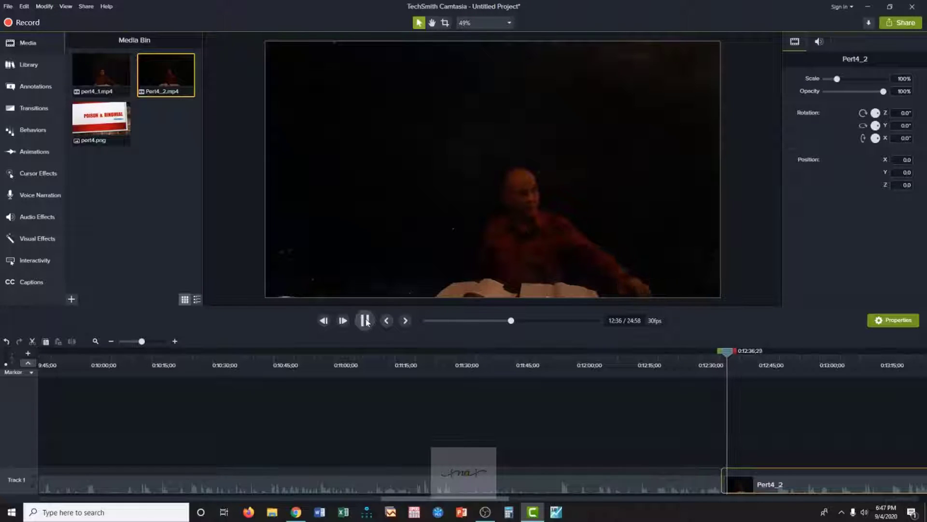
{"action": "left_click", "coordinate": [366, 320]}
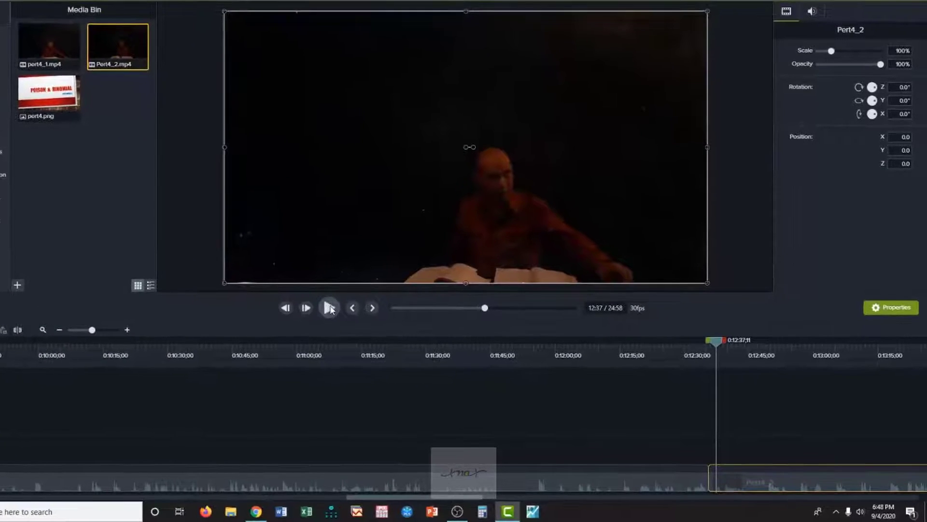
{"action": "left_click", "coordinate": [329, 308]}
{"action": "key", "text": "space"}
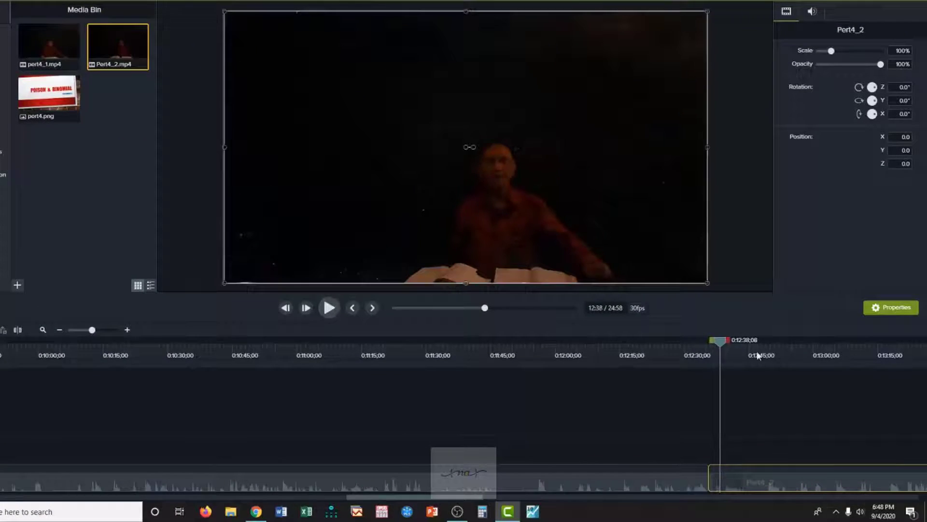
{"action": "left_click_drag", "start_coordinate": [726, 343], "coordinate": [711, 343]}
{"action": "left_click", "coordinate": [331, 309]}
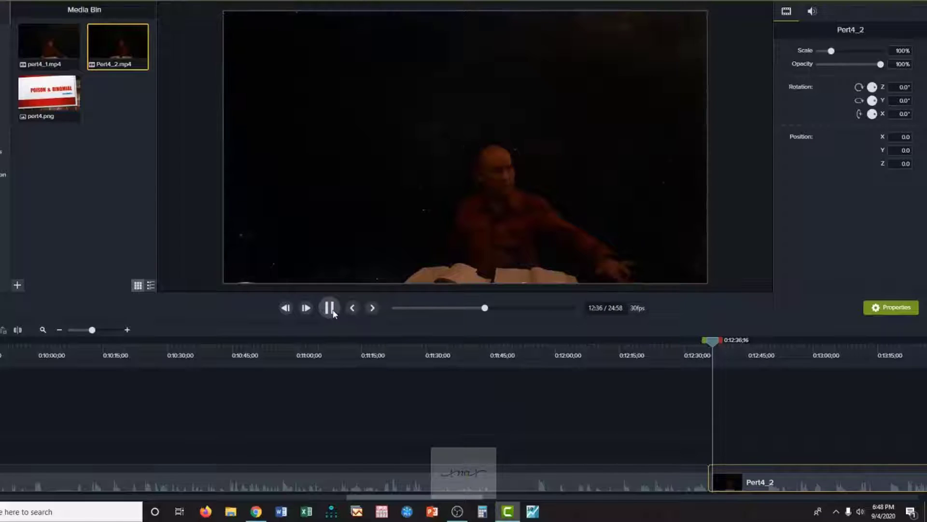
{"action": "left_click", "coordinate": [331, 310]}
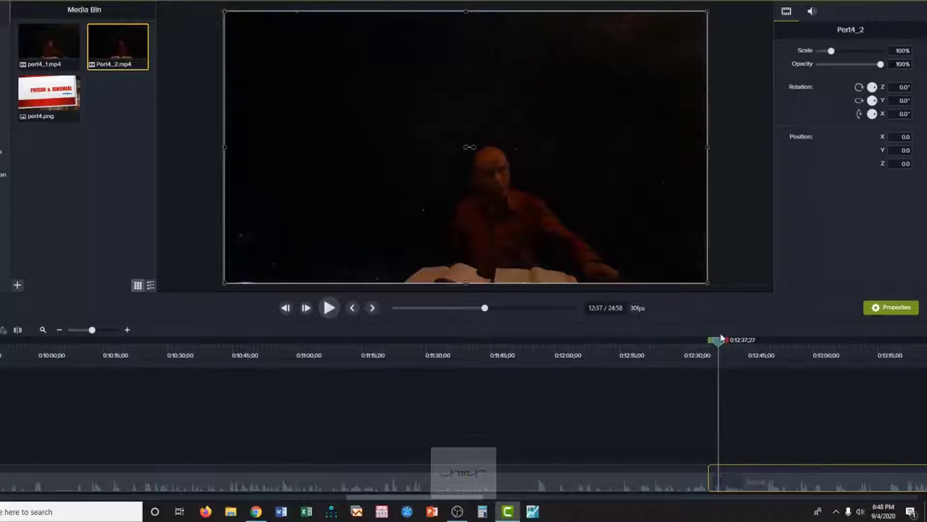
{"action": "left_click_drag", "start_coordinate": [721, 341], "coordinate": [713, 341]}
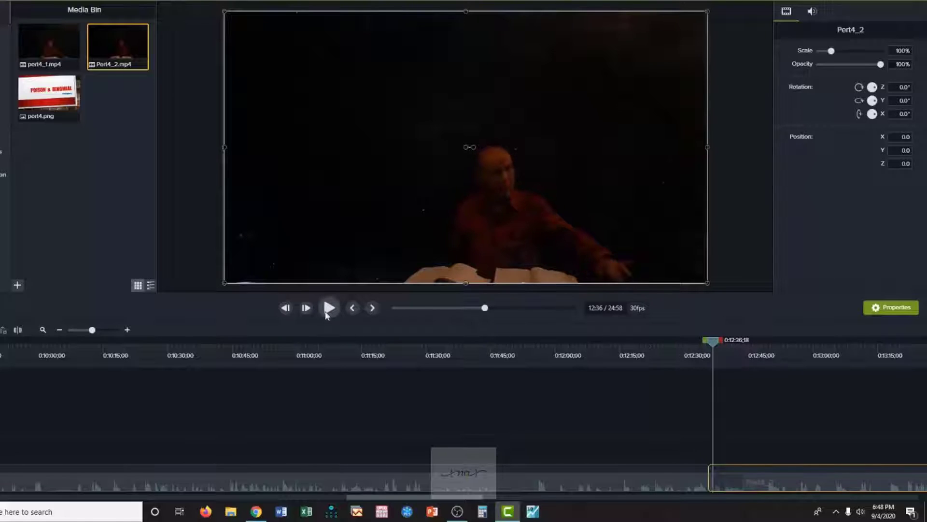
{"action": "key", "text": "space"}
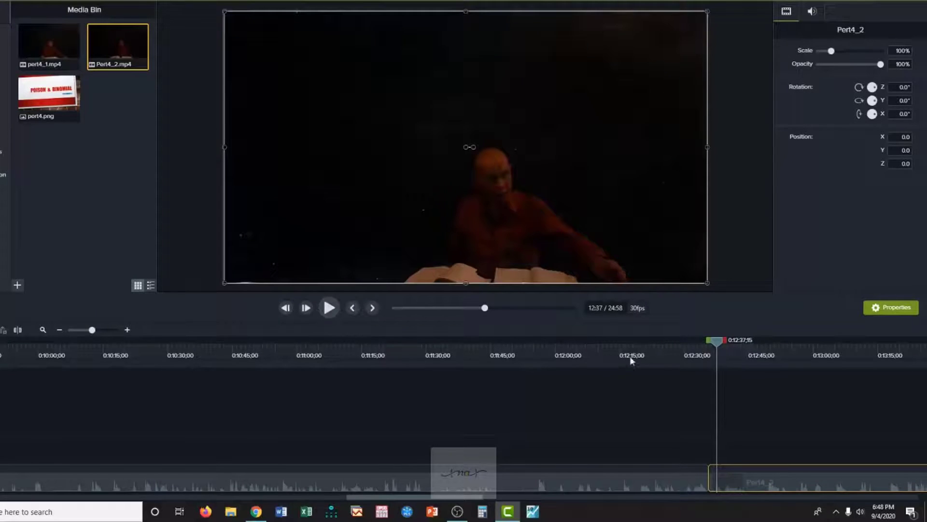
Trim the opening of Pert4_2 up to 0:12:37;02 and move the remaining clip against the end of pert4_1.
{"action": "left_click_drag", "start_coordinate": [719, 343], "coordinate": [709, 342]}
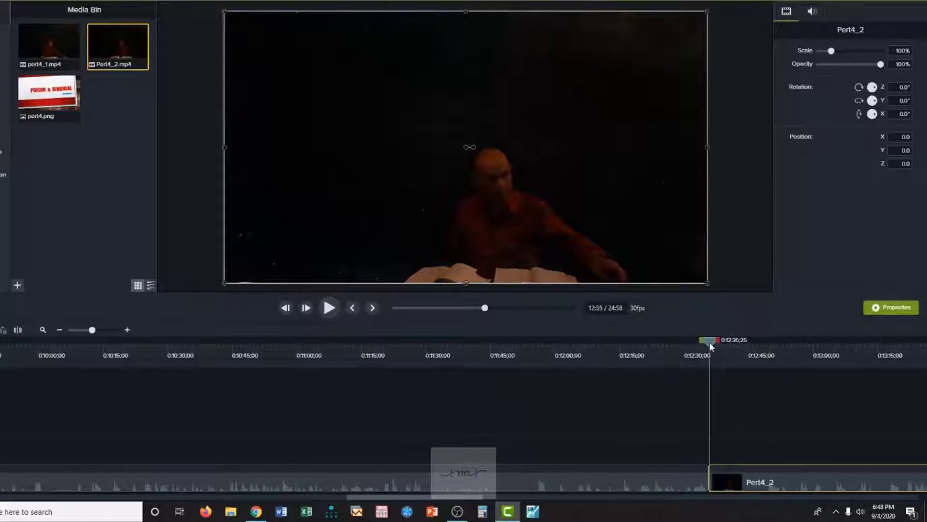
{"action": "left_click", "coordinate": [334, 310]}
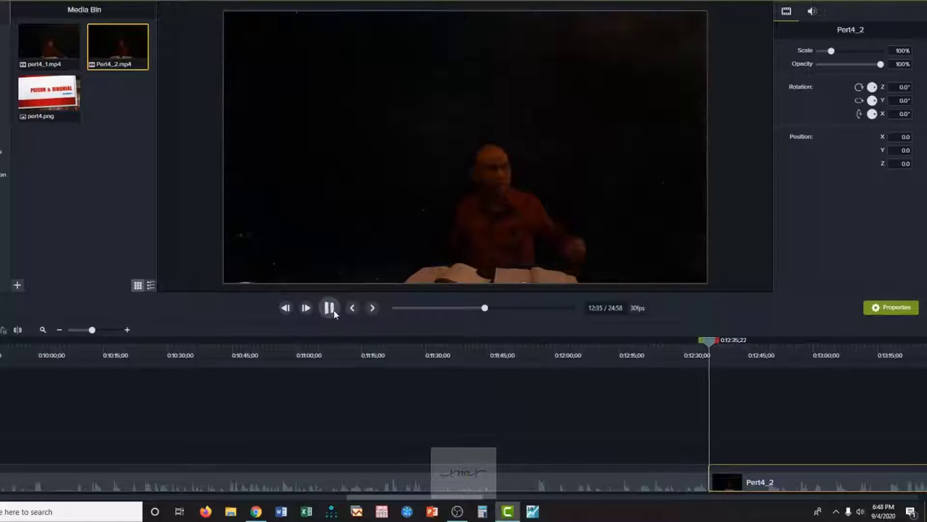
{"action": "left_click", "coordinate": [333, 309]}
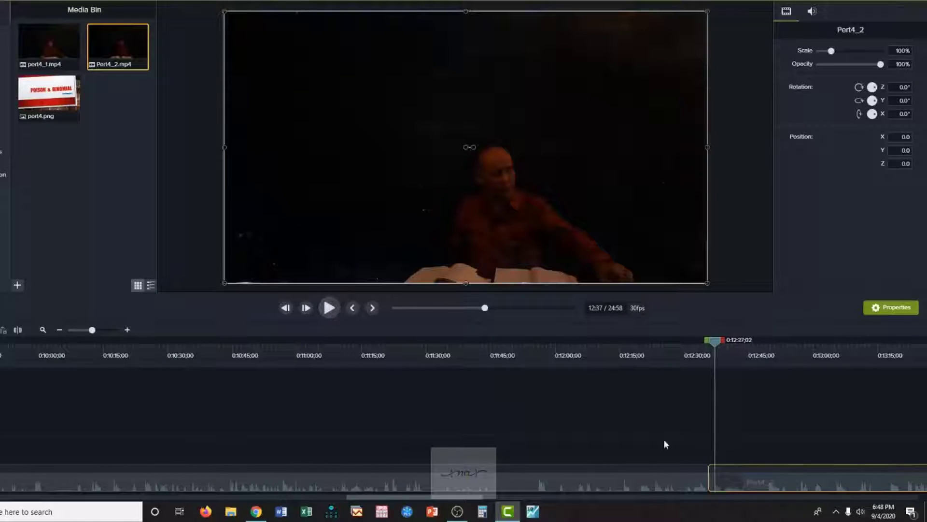
{"action": "left_click", "coordinate": [17, 332]}
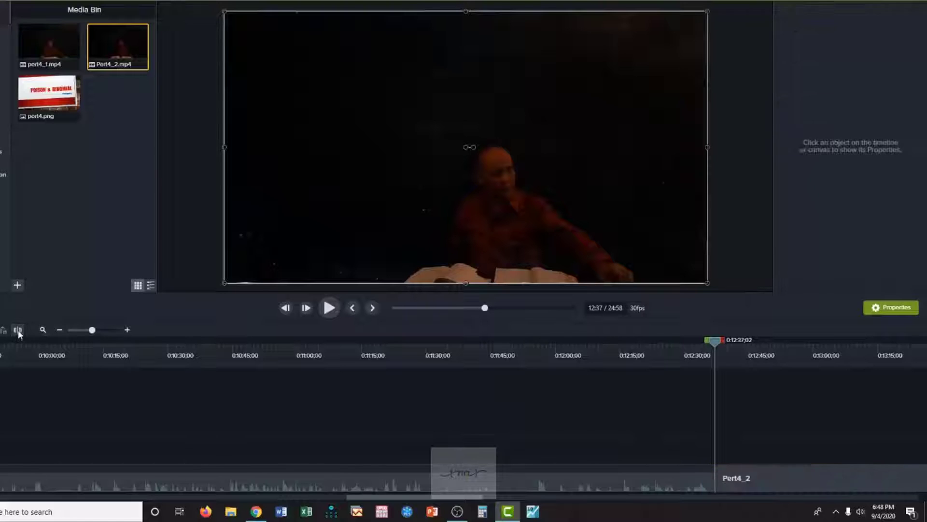
{"action": "left_click", "coordinate": [715, 484]}
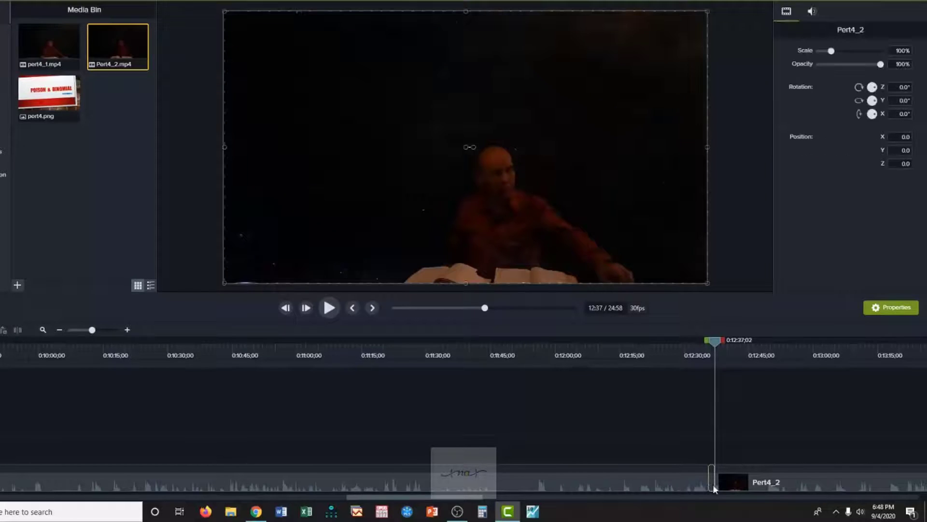
{"action": "left_click", "coordinate": [703, 502]}
{"action": "left_click_drag", "start_coordinate": [799, 485], "coordinate": [787, 485]}
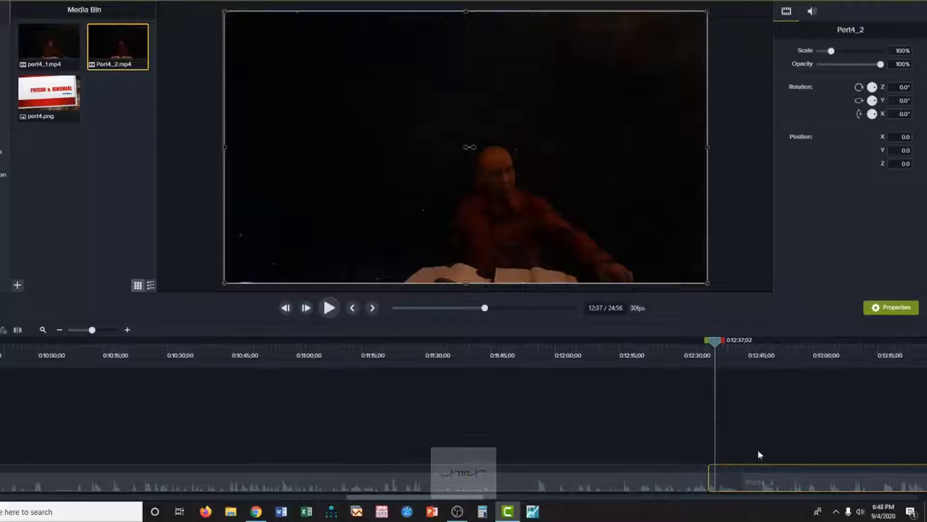
Examine Pert4_2 from about 0:12:37 to 0:20:19 by playing its new opening and skipping ahead through the lecture.
{"action": "left_click", "coordinate": [329, 309]}
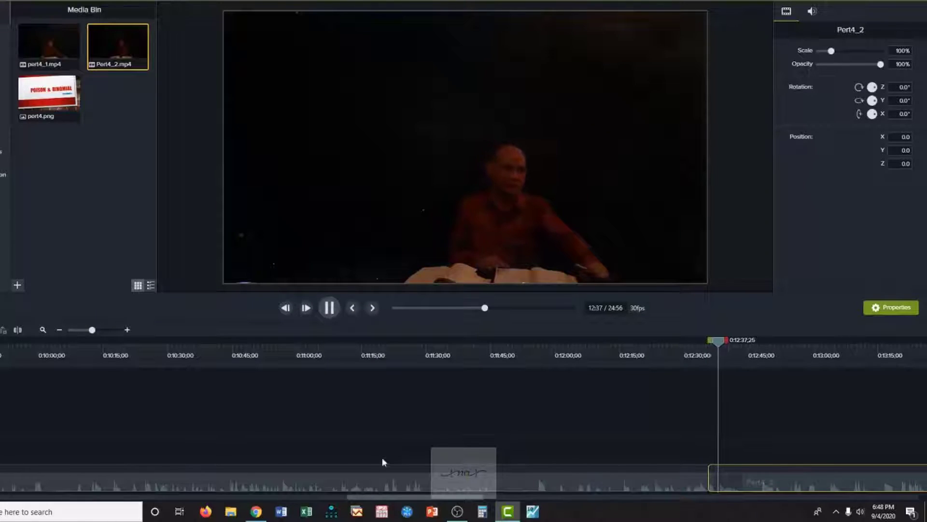
{"action": "left_click_drag", "start_coordinate": [442, 496], "coordinate": [594, 499]}
{"action": "left_click_drag", "start_coordinate": [562, 503], "coordinate": [523, 503]}
{"action": "left_click_drag", "start_coordinate": [235, 341], "coordinate": [858, 412]}
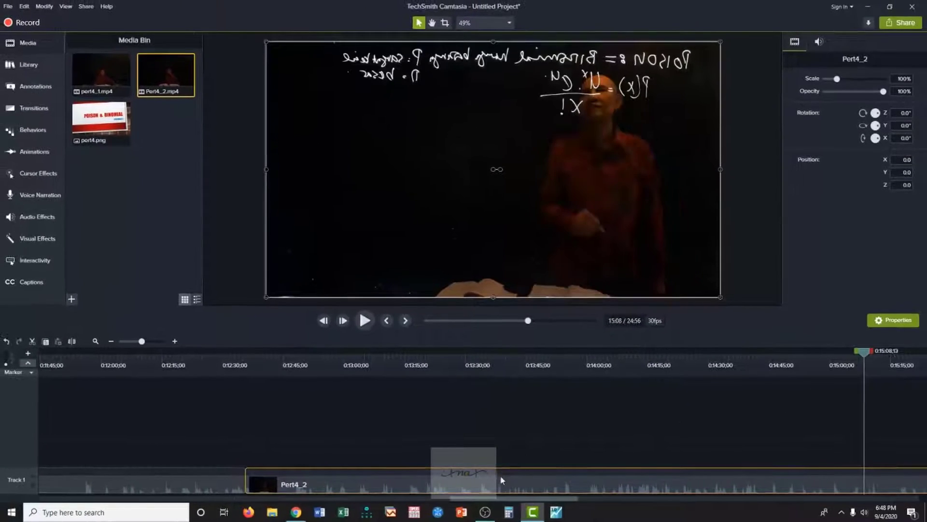
{"action": "left_click_drag", "start_coordinate": [493, 496], "coordinate": [588, 503]}
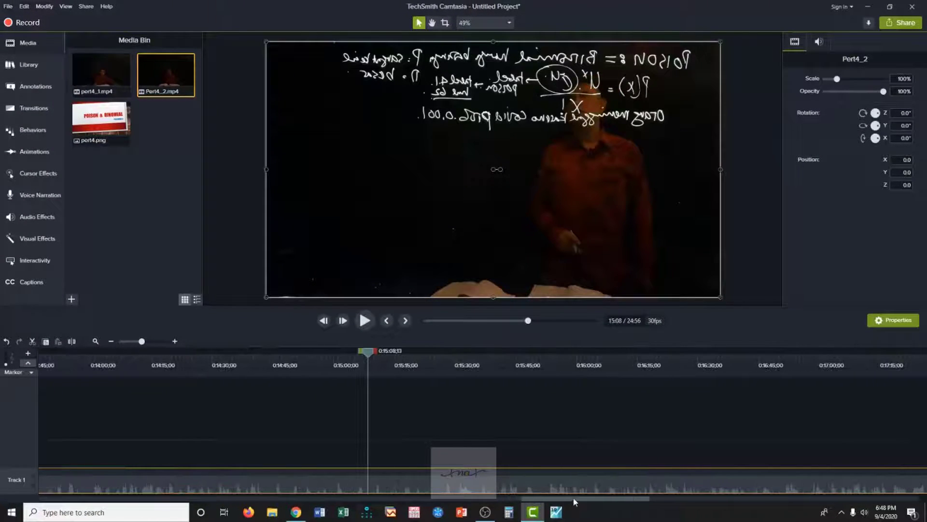
{"action": "left_click_drag", "start_coordinate": [372, 353], "coordinate": [477, 352]}
{"action": "left_click_drag", "start_coordinate": [557, 377], "coordinate": [766, 393]}
{"action": "left_click_drag", "start_coordinate": [599, 501], "coordinate": [682, 498]}
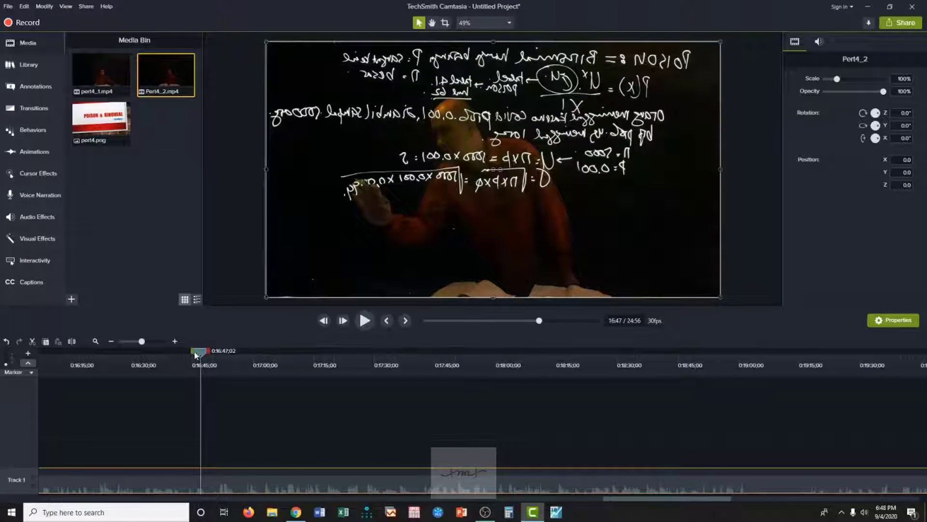
{"action": "left_click", "coordinate": [111, 342]}
{"action": "left_click", "coordinate": [111, 342]}
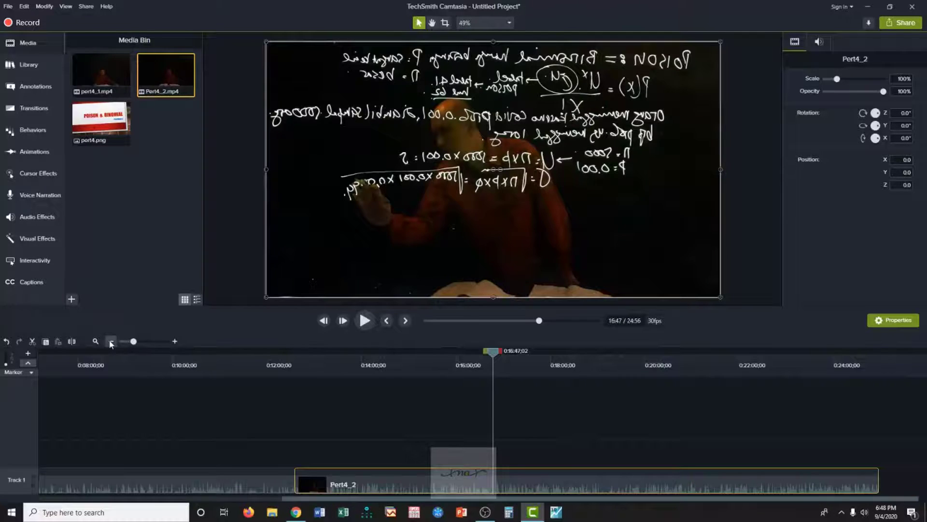
{"action": "left_click_drag", "start_coordinate": [493, 357], "coordinate": [659, 392]}
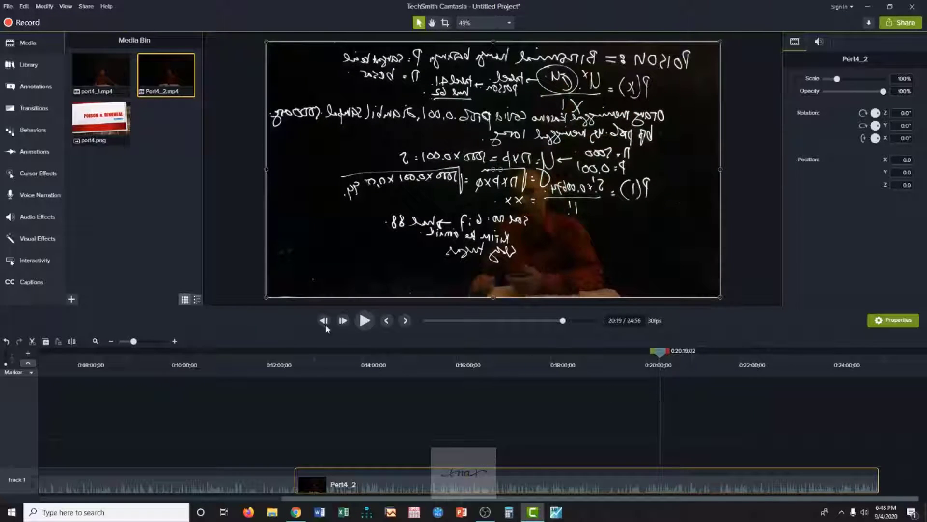
Play short samples of Pert4_2 from about 0:20:19, 0:21:11 and 0:22:02.
{"action": "left_click", "coordinate": [364, 323]}
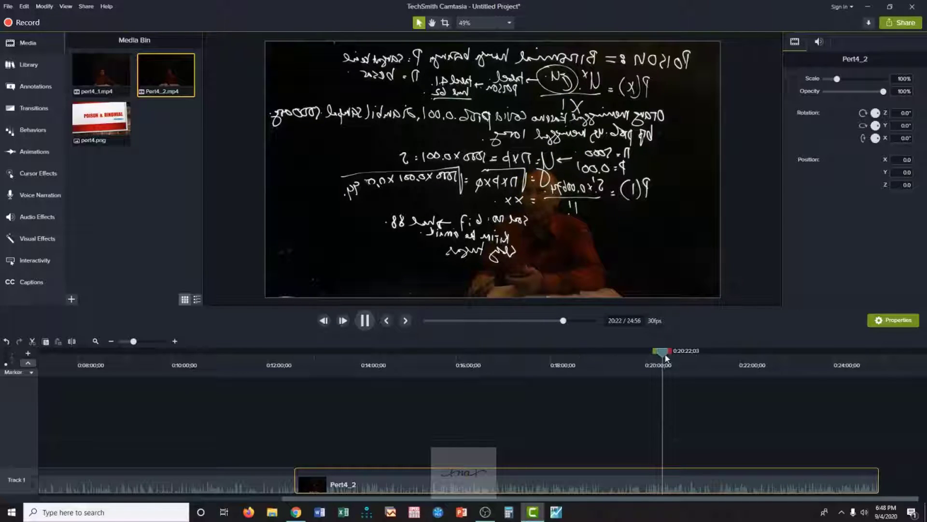
{"action": "left_click_drag", "start_coordinate": [667, 358], "coordinate": [701, 358]}
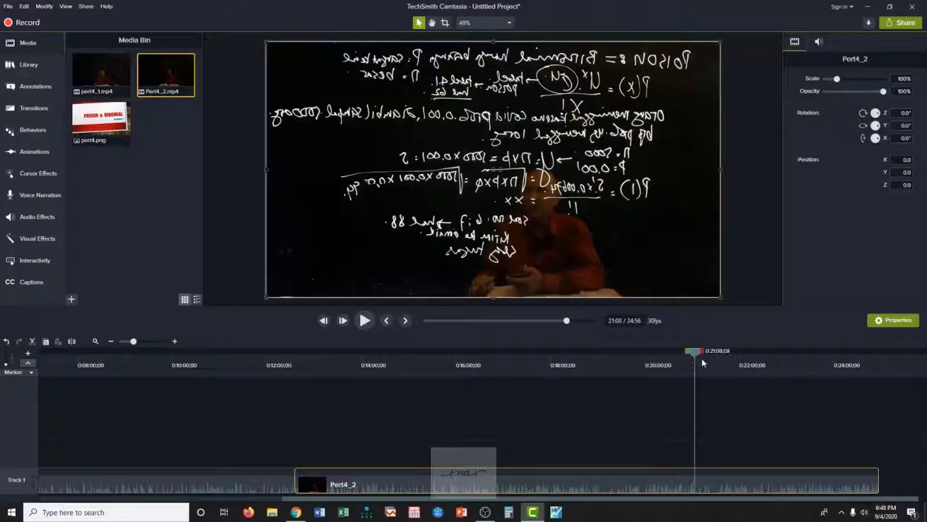
{"action": "left_click", "coordinate": [365, 321]}
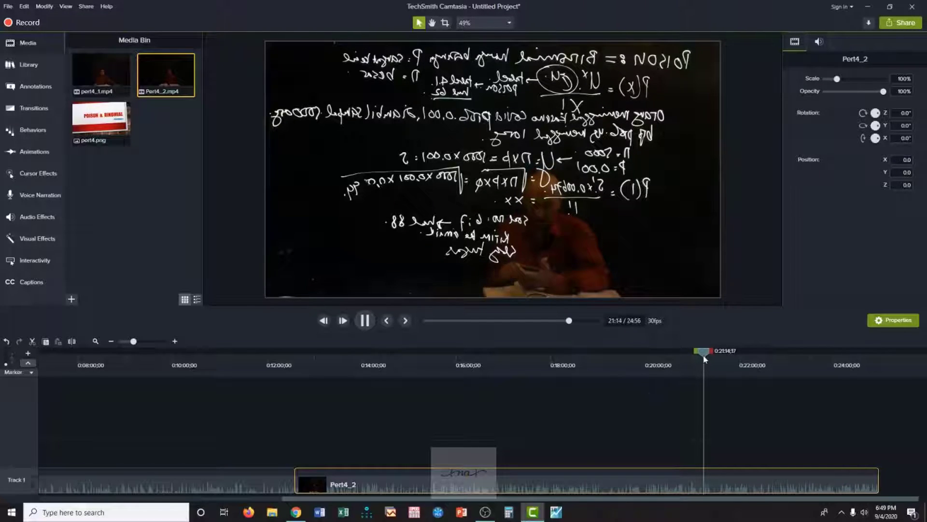
{"action": "left_click_drag", "start_coordinate": [705, 354], "coordinate": [742, 357]}
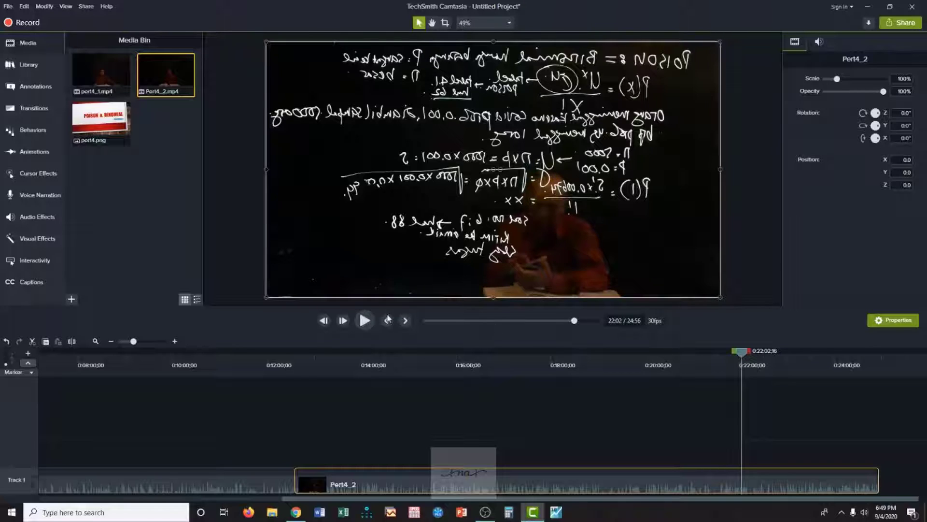
{"action": "left_click", "coordinate": [365, 321]}
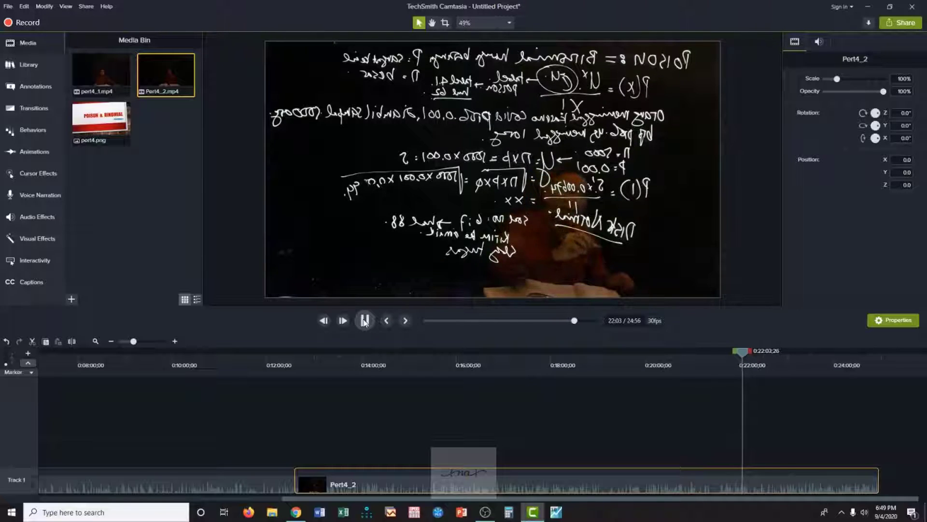
Play Pert4_2 from about 0:19:43 and pause it at 0:21:09;29 to find where a text note belongs.
{"action": "left_click_drag", "start_coordinate": [743, 355], "coordinate": [631, 365]}
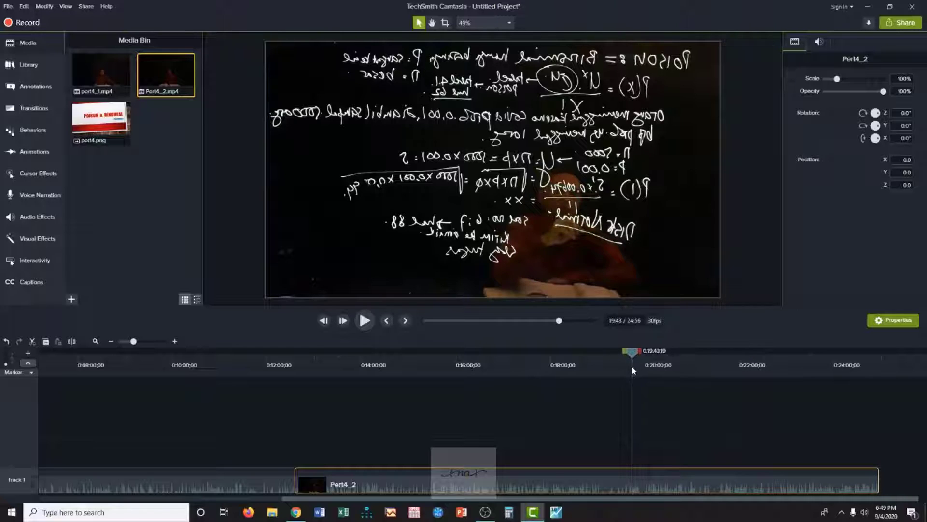
{"action": "left_click", "coordinate": [365, 321]}
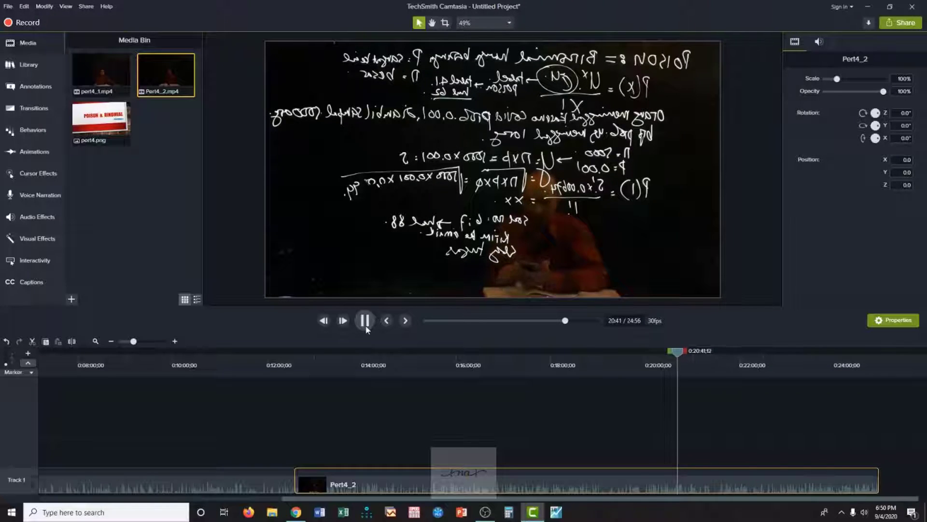
{"action": "left_click", "coordinate": [365, 323]}
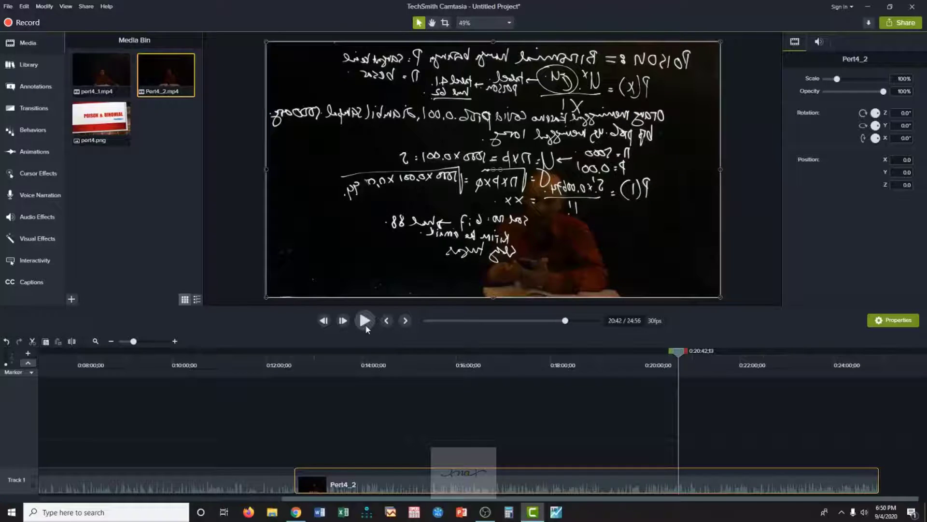
{"action": "left_click", "coordinate": [366, 324]}
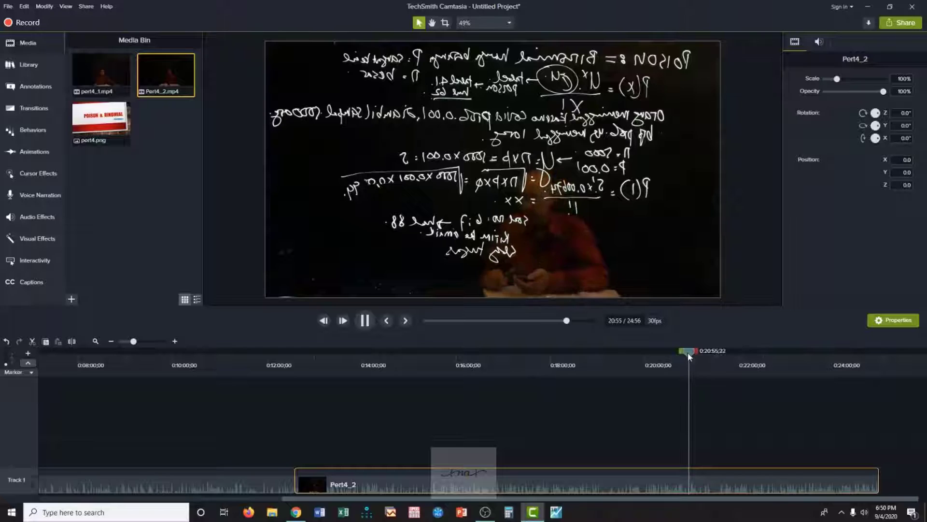
{"action": "left_click", "coordinate": [364, 320]}
{"action": "left_click", "coordinate": [366, 324]}
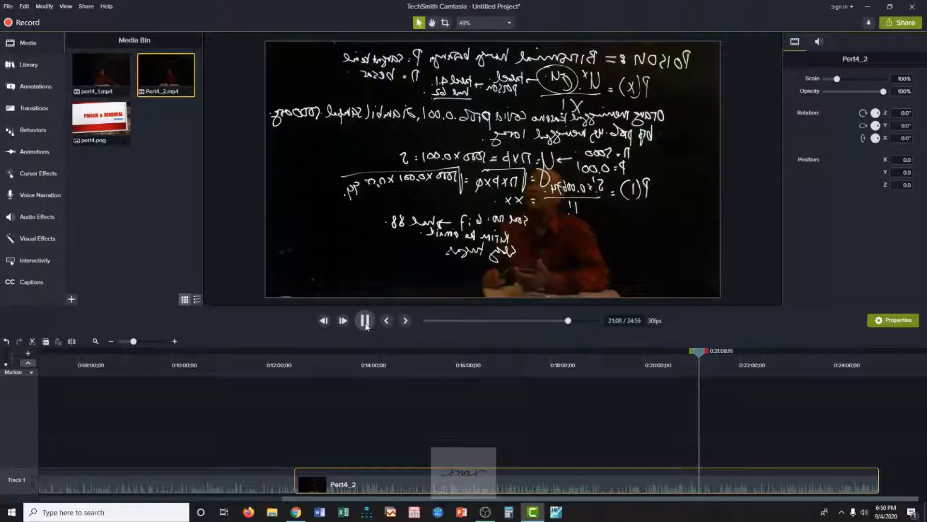
{"action": "left_click", "coordinate": [365, 325]}
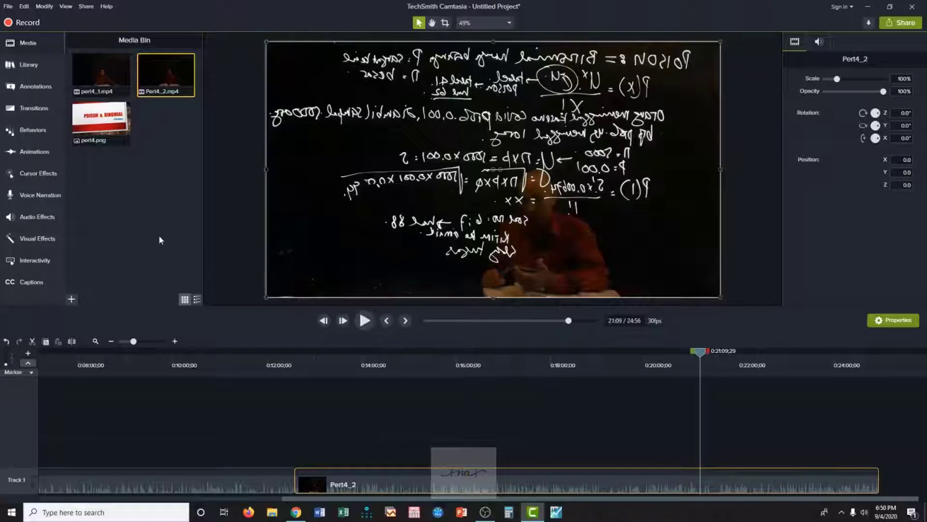
Add a plain text callout on a new track above Pert4_2 at 0:21:09;29, reading "LMS Openlearning/schoology".
{"action": "left_click", "coordinate": [22, 90]}
{"action": "left_click_drag", "start_coordinate": [91, 179], "coordinate": [719, 452]}
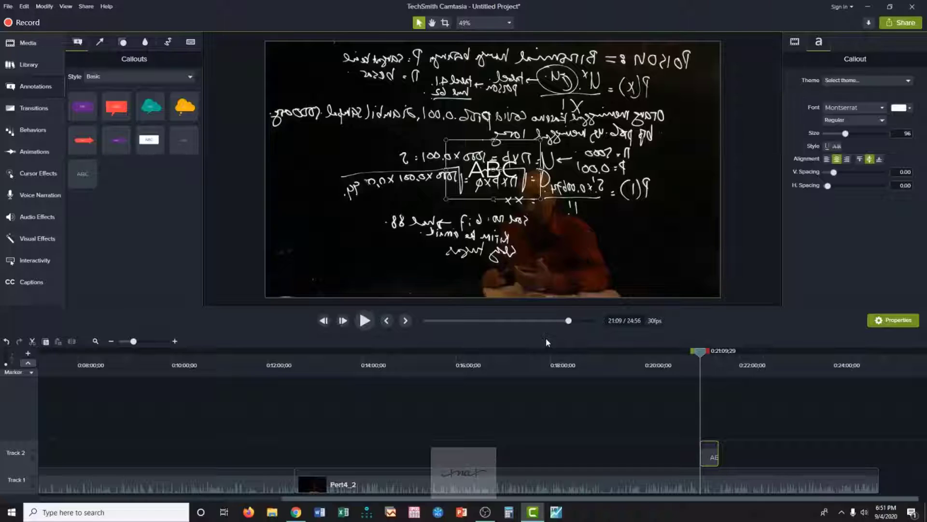
{"action": "double_click", "coordinate": [482, 175]}
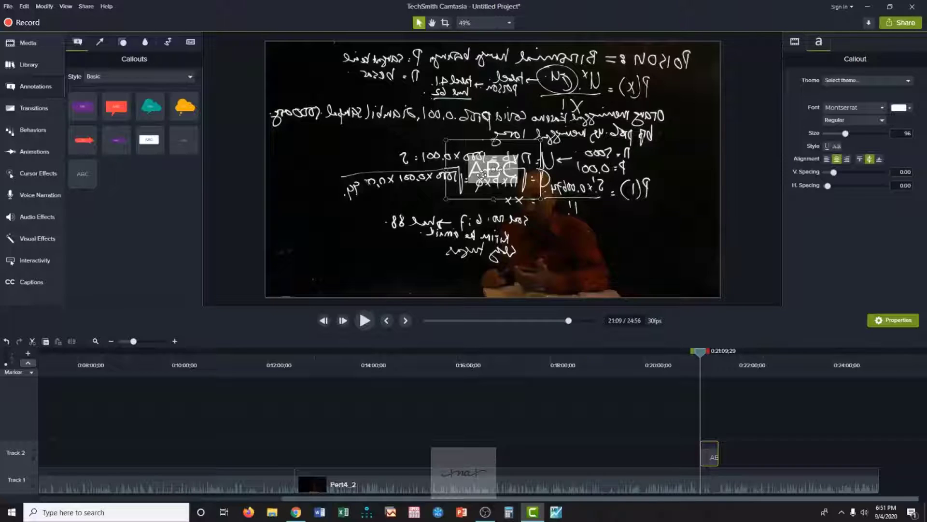
{"action": "type", "text": "LMS"}
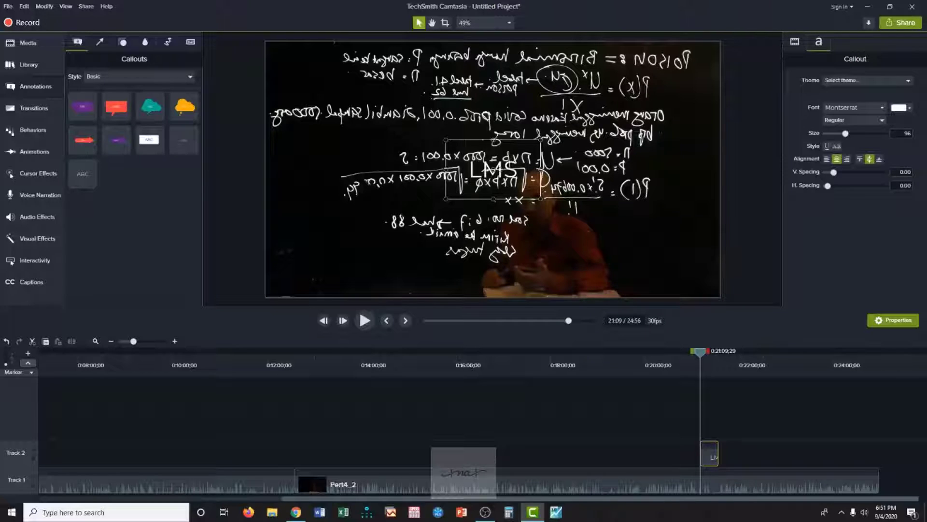
{"action": "key", "text": "Return"}
{"action": "type", "text": "Open"}
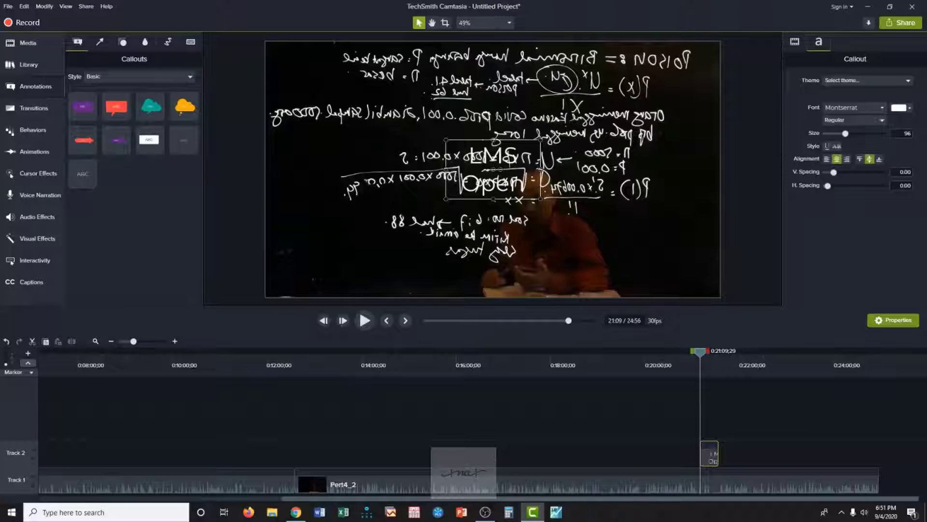
{"action": "type", "text": "learn"}
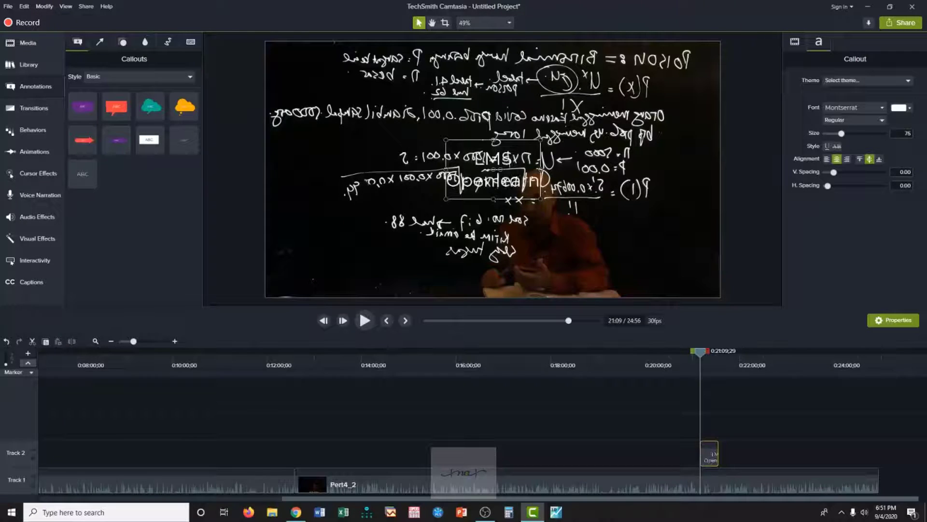
{"action": "type", "text": "ing/"}
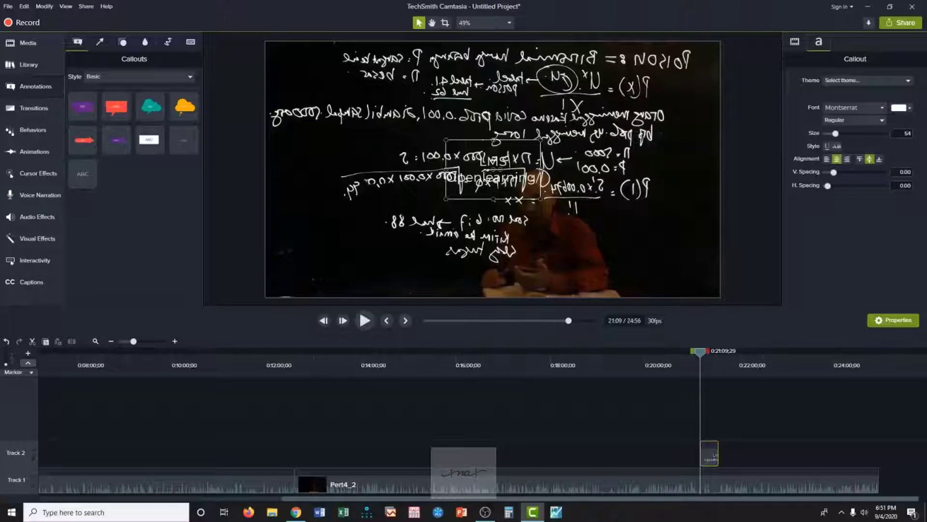
{"action": "key", "text": "Return"}
{"action": "type", "text": "schoology"}
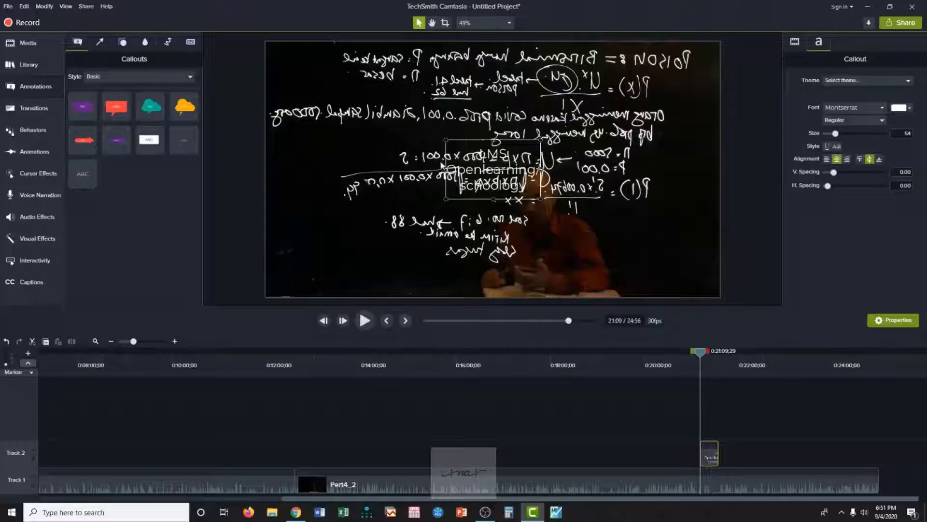
Fit the callout as two lines into the lower-right corner of the video frame and color its text yellow (#D7F50F).
{"action": "left_click_drag", "start_coordinate": [445, 170], "coordinate": [544, 249]}
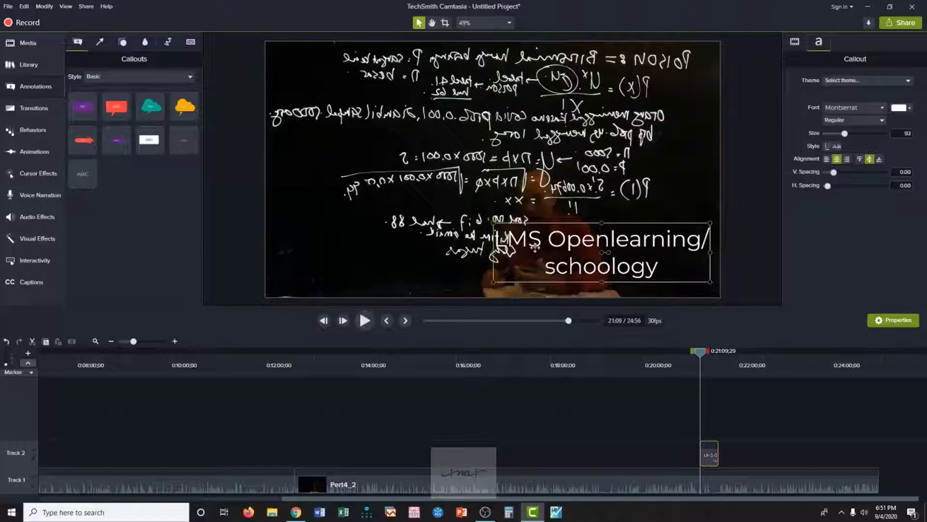
{"action": "left_click_drag", "start_coordinate": [494, 222], "coordinate": [543, 245]}
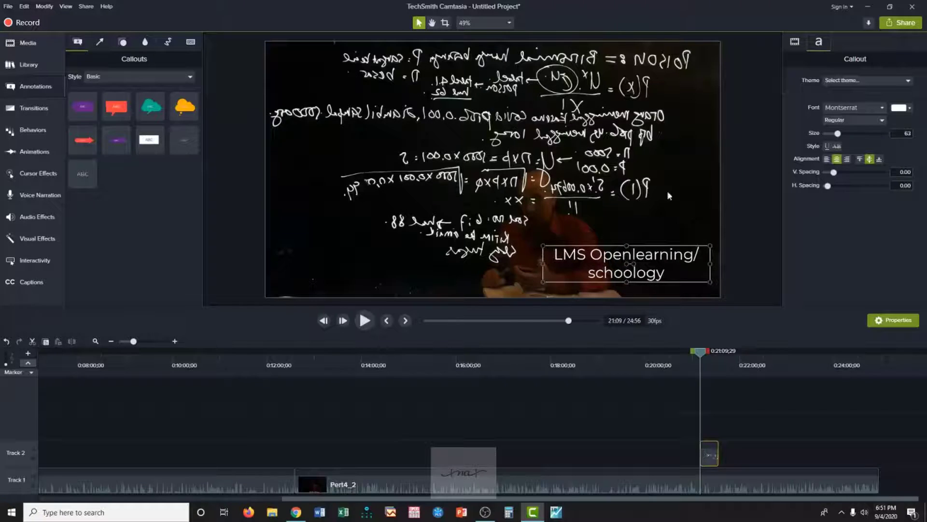
{"action": "left_click", "coordinate": [910, 111]}
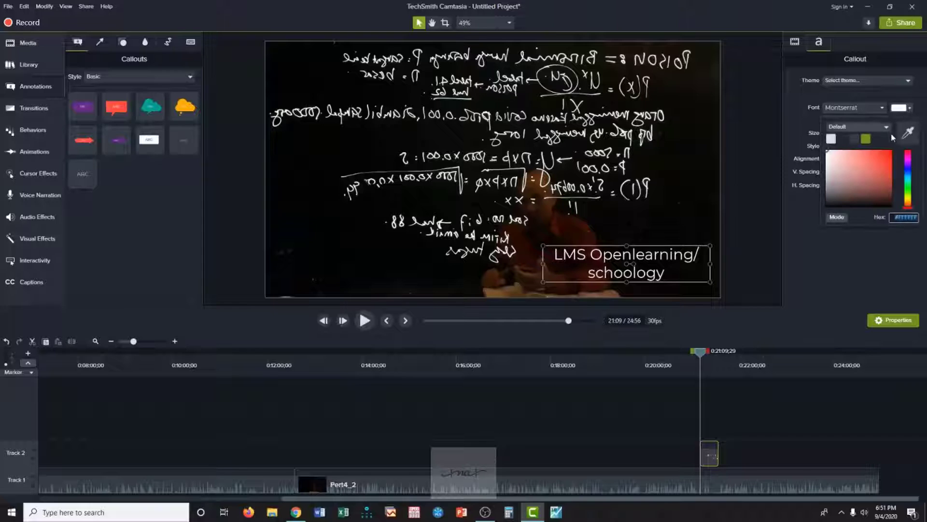
{"action": "left_click", "coordinate": [891, 155]}
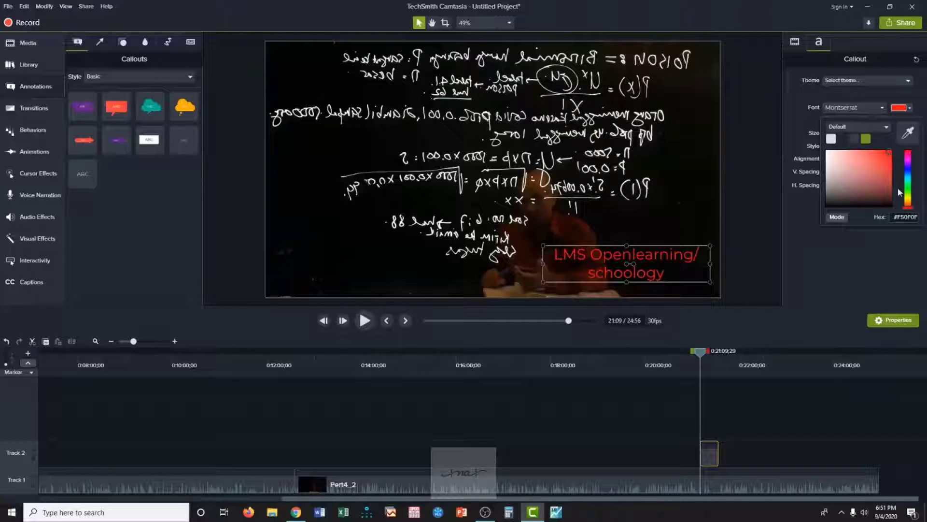
{"action": "left_click", "coordinate": [910, 200]}
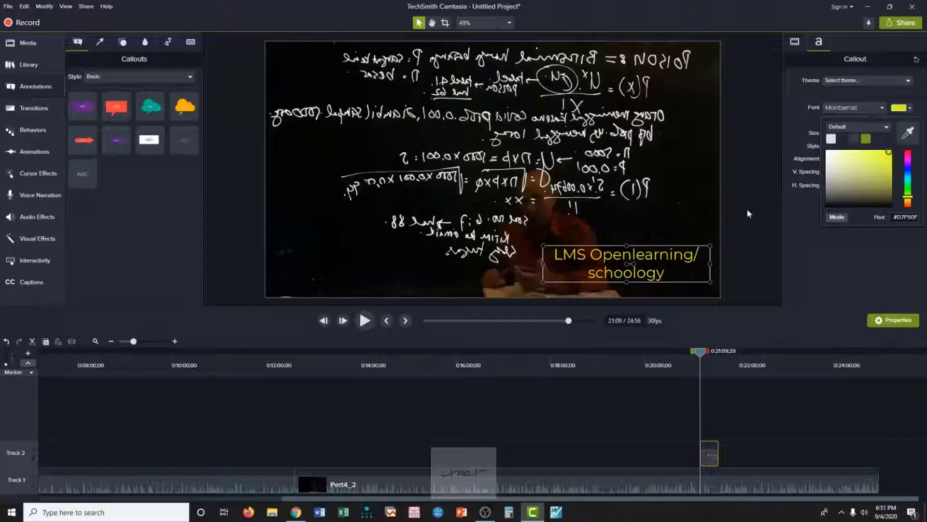
Play Pert4_2 from 0:21:09;29, pause at 0:21:18;17 and split the clip there.
{"action": "left_click", "coordinate": [671, 175]}
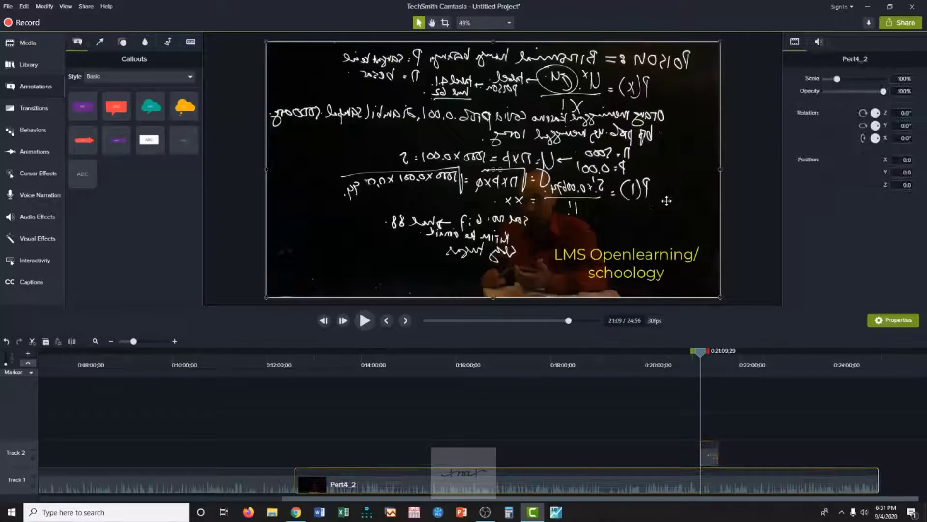
{"action": "left_click", "coordinate": [365, 322]}
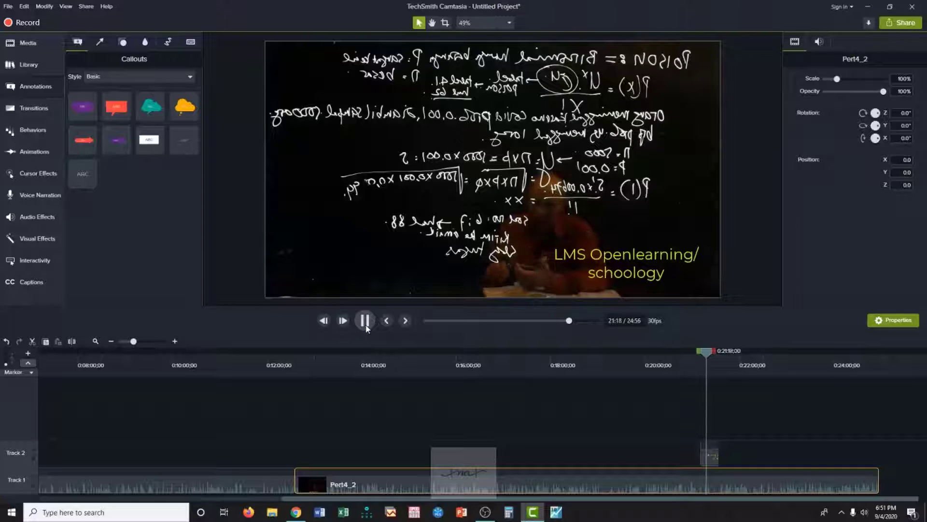
{"action": "left_click", "coordinate": [366, 327]}
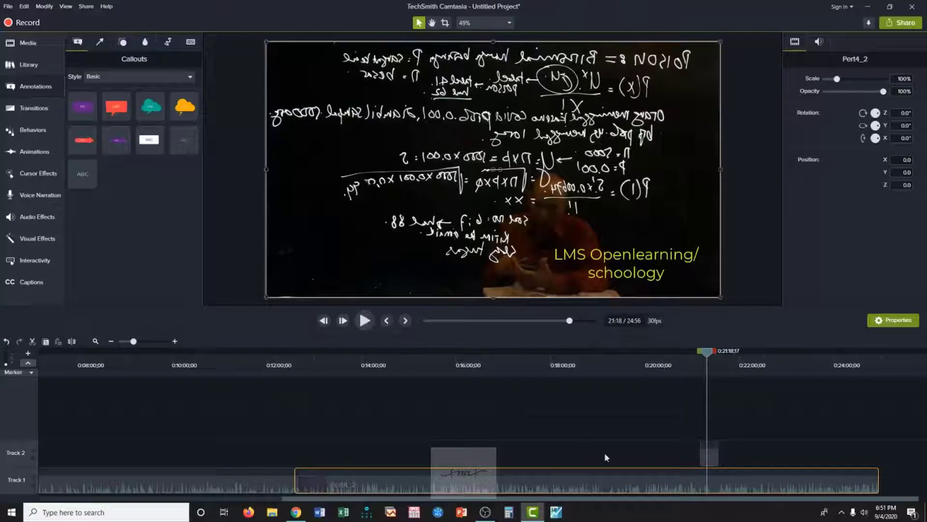
{"action": "left_click", "coordinate": [71, 343]}
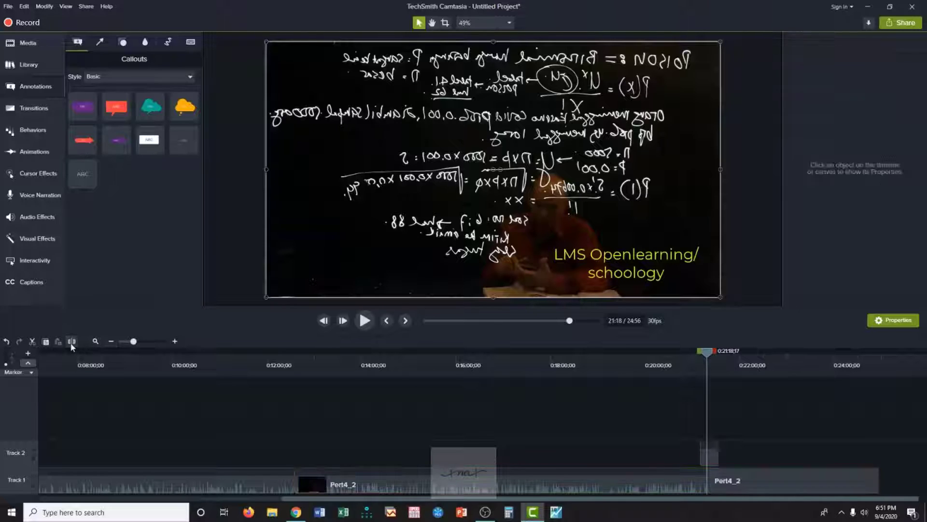
Play Pert4_2 onward from the split, replay from about 0:21:26, and pause at 0:21:36;21 to find the cut's end.
{"action": "left_click", "coordinate": [365, 321]}
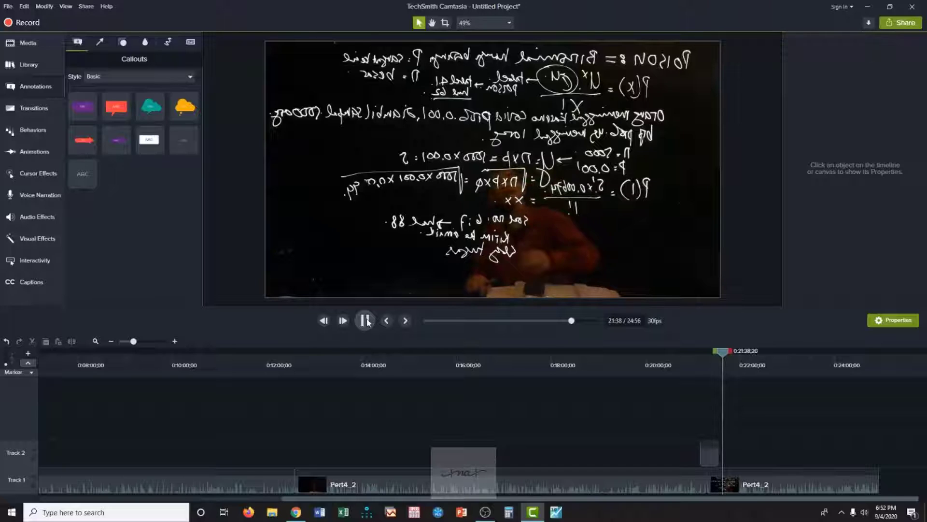
{"action": "left_click", "coordinate": [366, 321]}
{"action": "left_click_drag", "start_coordinate": [723, 356], "coordinate": [713, 356]}
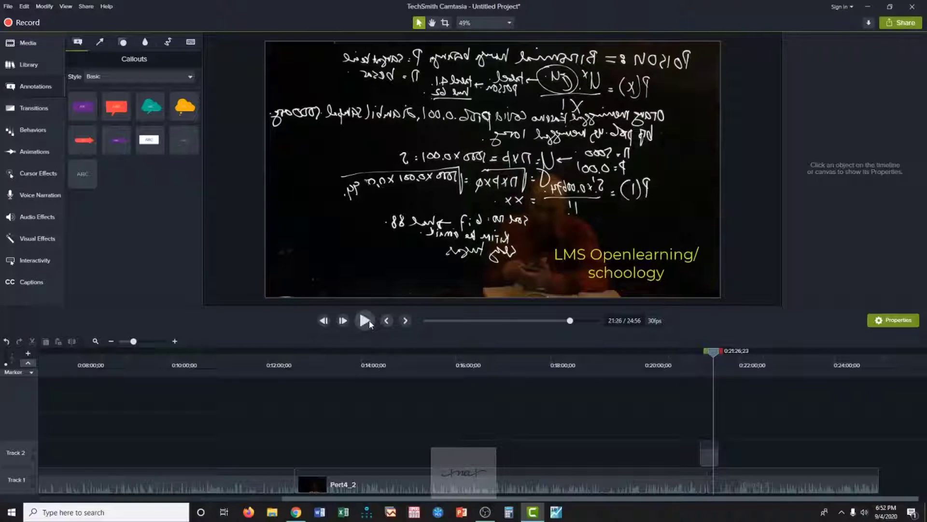
{"action": "left_click", "coordinate": [365, 321]}
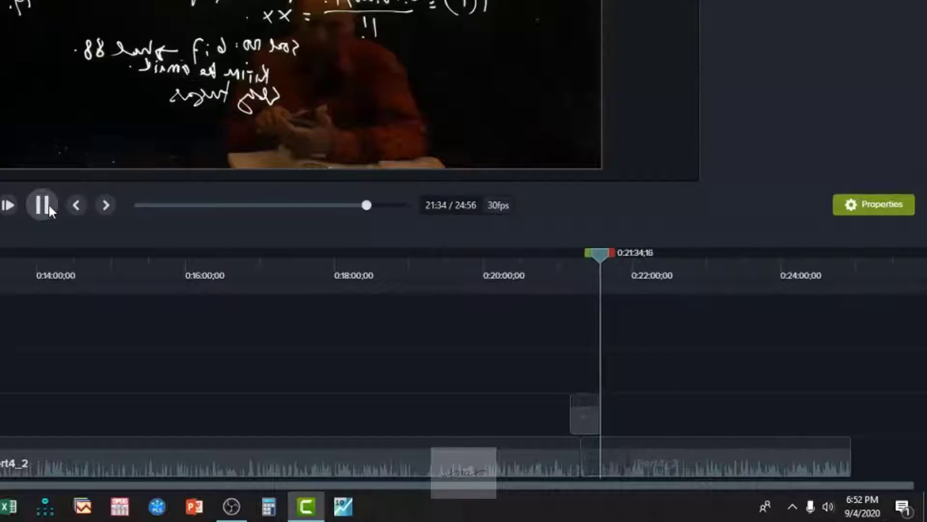
{"action": "left_click", "coordinate": [48, 205]}
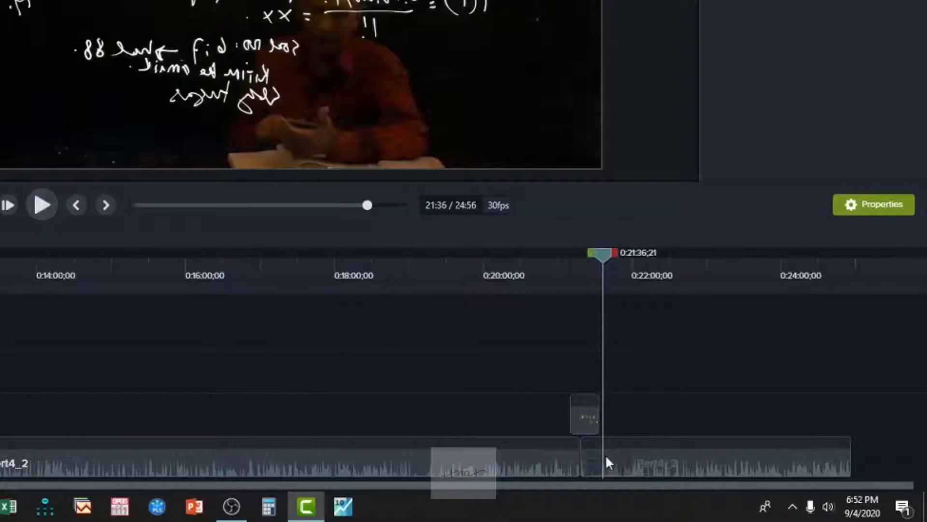
Split Pert4_2 at 0:21:36;21, delete the section between the two splits, and move the remaining clip against the earlier part.
{"action": "left_click", "coordinate": [647, 469]}
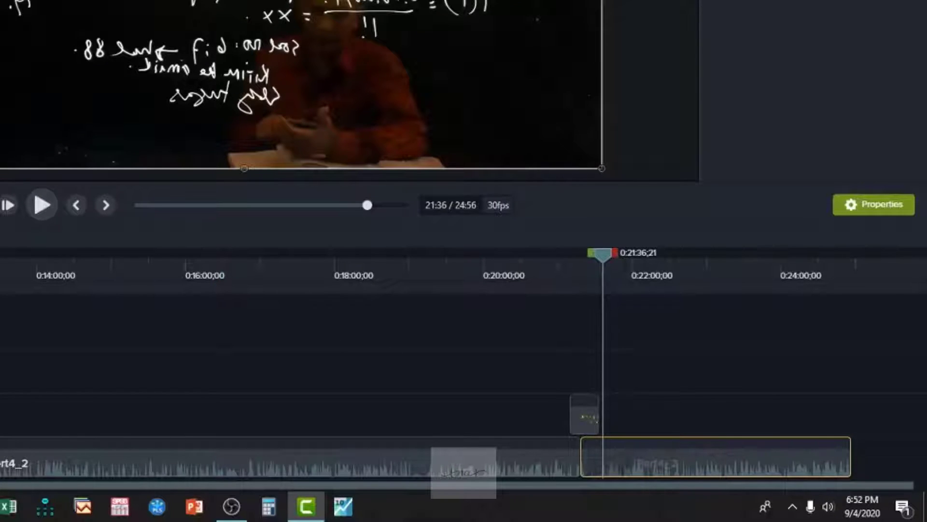
{"action": "key", "text": "s"}
{"action": "left_click", "coordinate": [461, 382]}
{"action": "left_click", "coordinate": [597, 467]}
{"action": "key", "text": "Delete"}
{"action": "left_click_drag", "start_coordinate": [642, 459], "coordinate": [604, 457]}
Play across the new join in Pert4_2 and pause at 0:21:25;25 to check the cut.
{"action": "left_click_drag", "start_coordinate": [604, 256], "coordinate": [574, 257]}
{"action": "left_click", "coordinate": [45, 200]}
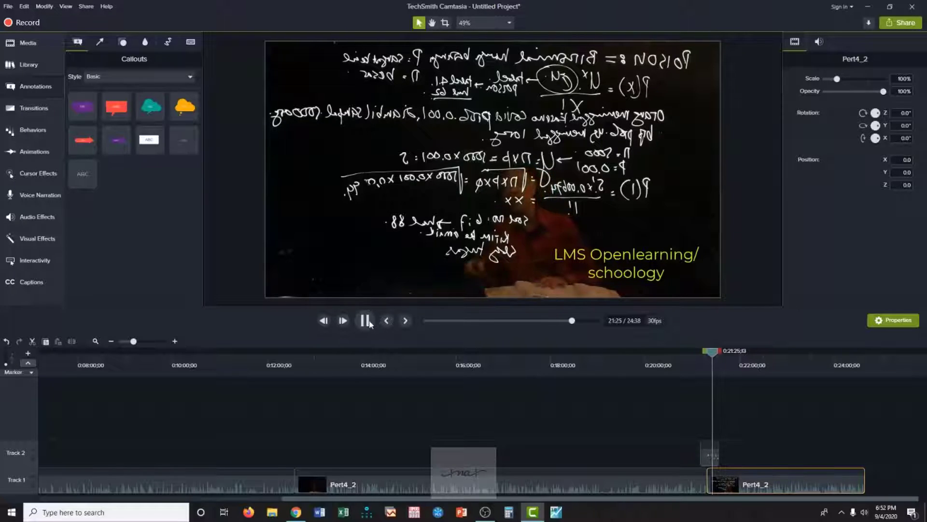
{"action": "left_click", "coordinate": [365, 321]}
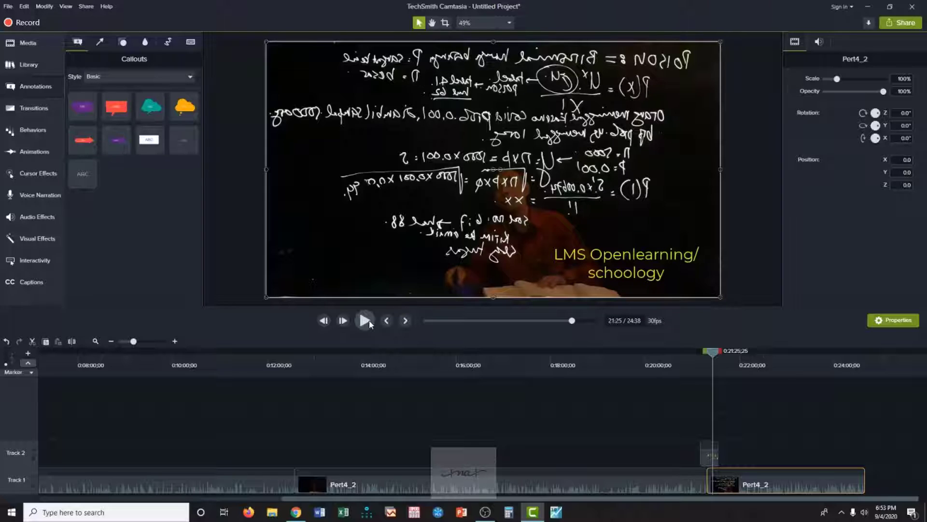
Play samples of Pert4_2 between 0:21:25;25 and 0:22:28, and move the playhead to 0:22:51;06.
{"action": "left_click", "coordinate": [365, 320]}
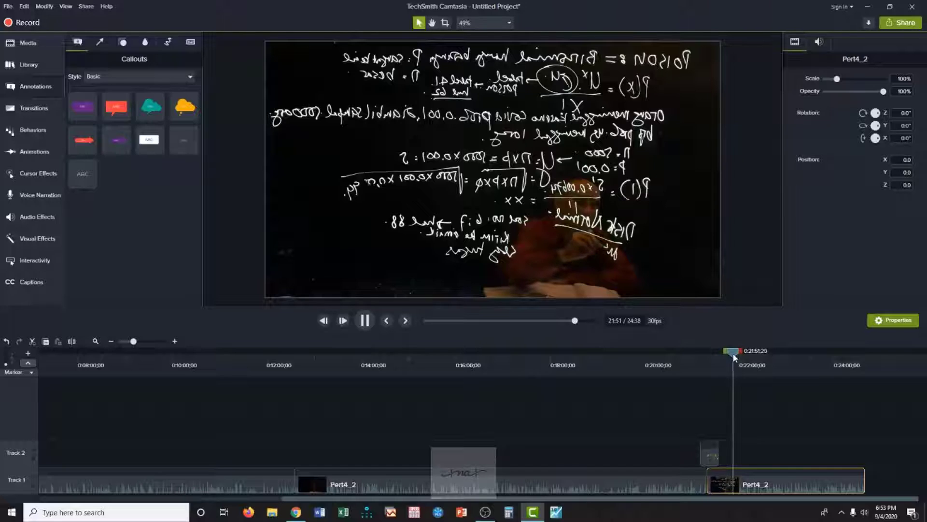
{"action": "left_click_drag", "start_coordinate": [735, 355], "coordinate": [746, 356]}
{"action": "left_click", "coordinate": [365, 320]}
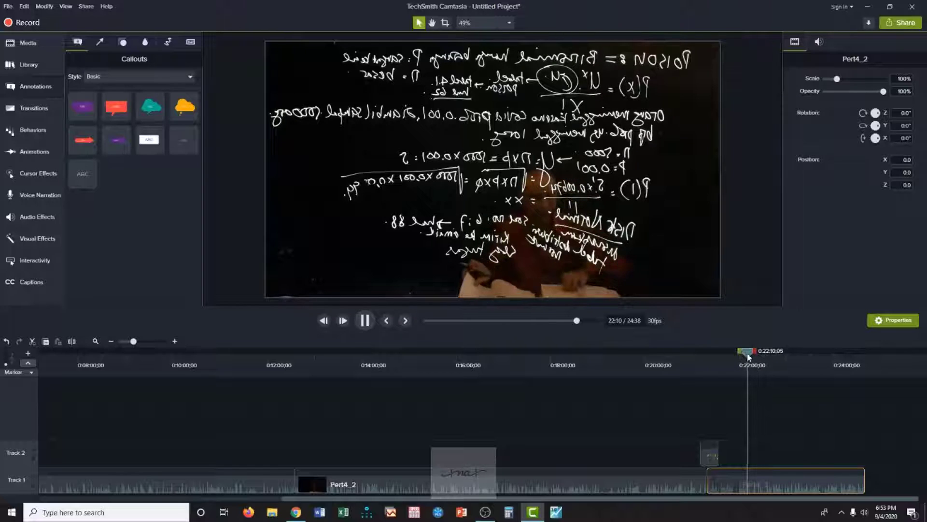
{"action": "left_click_drag", "start_coordinate": [746, 356], "coordinate": [760, 355]}
{"action": "key", "text": "space"}
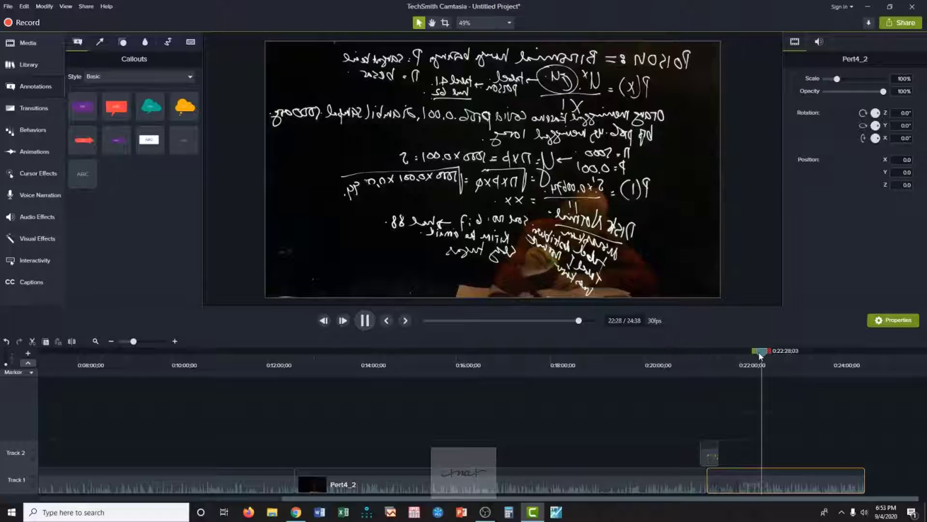
{"action": "left_click_drag", "start_coordinate": [762, 354], "coordinate": [780, 354]}
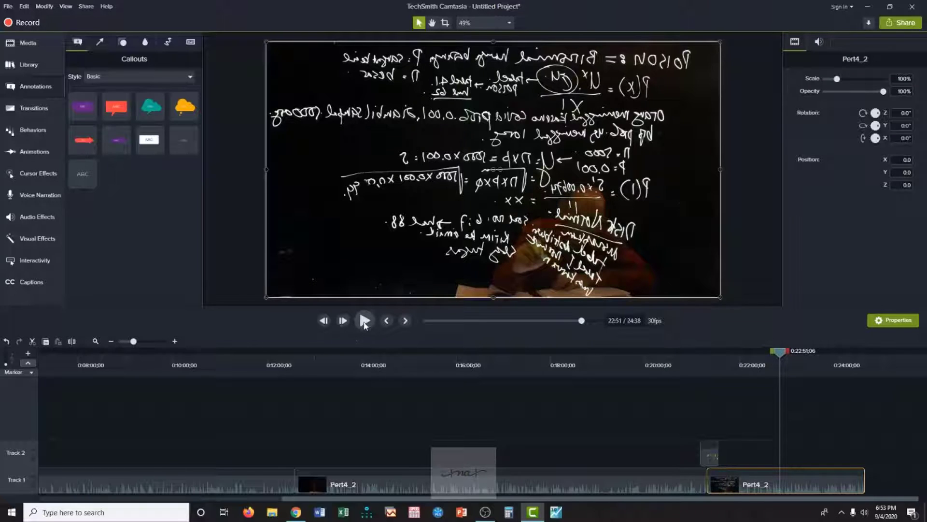
Play Pert4_2 to 0:22:55;07 and add a Zoom-n-Pan animation there at 223% onto the frame's lower-right area.
{"action": "left_click", "coordinate": [365, 324]}
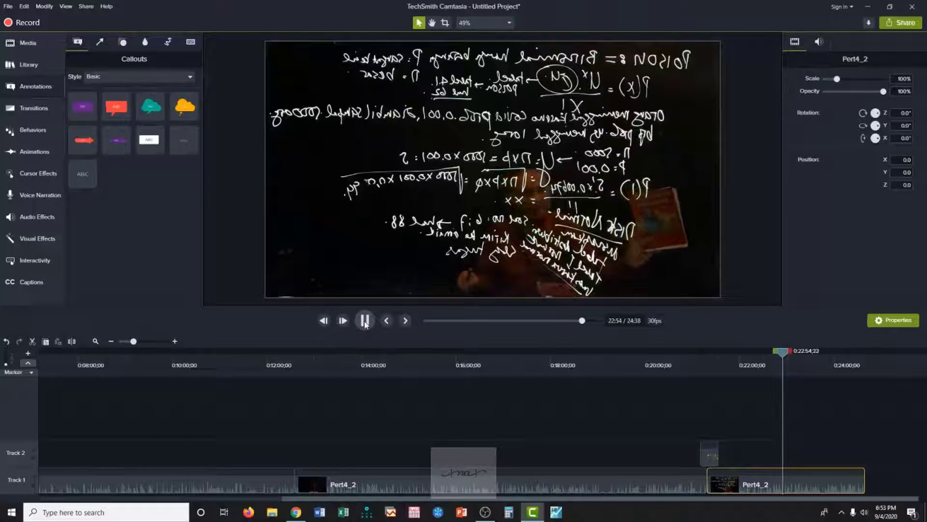
{"action": "left_click", "coordinate": [364, 321]}
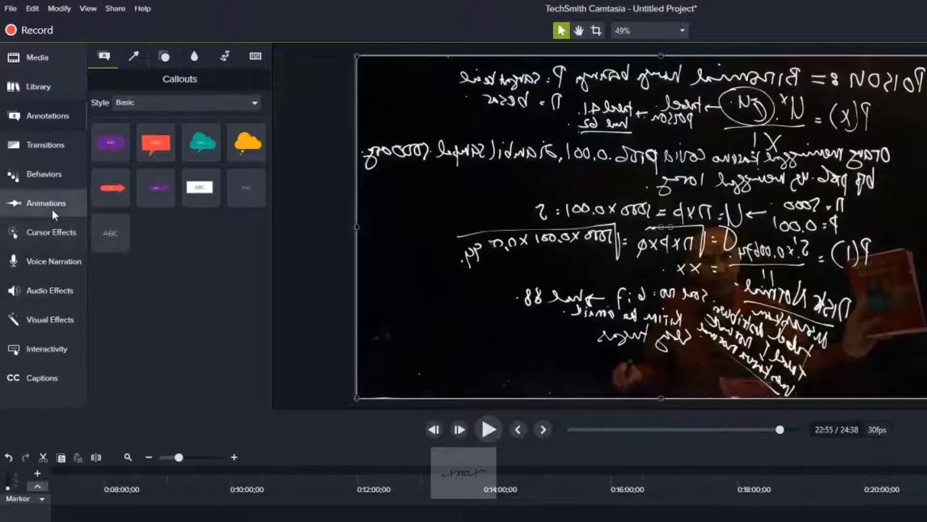
{"action": "left_click", "coordinate": [39, 156]}
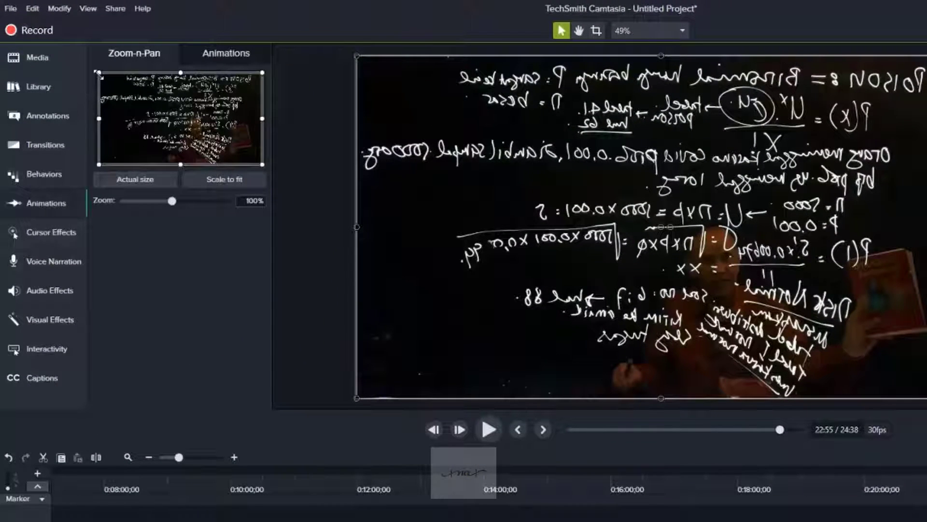
{"action": "left_click_drag", "start_coordinate": [99, 74], "coordinate": [188, 124]}
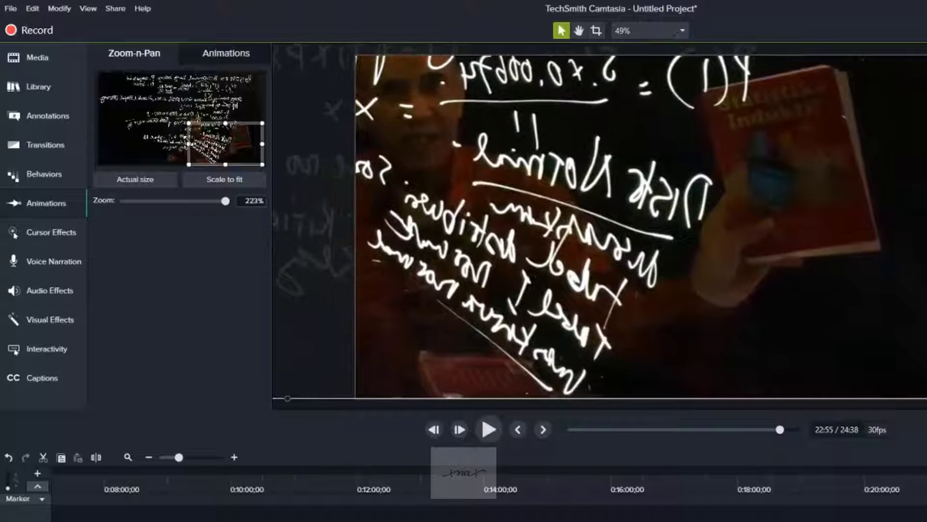
Play Pert4_2 to 0:23:03;11 and add a Zoom-n-Pan animation there returning to the full frame at 100%.
{"action": "left_click", "coordinate": [485, 432]}
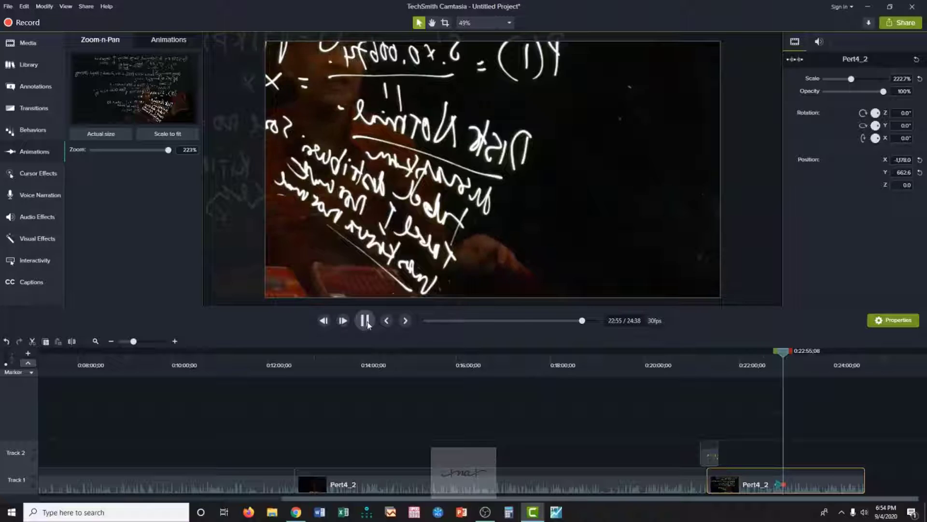
{"action": "left_click", "coordinate": [364, 321]}
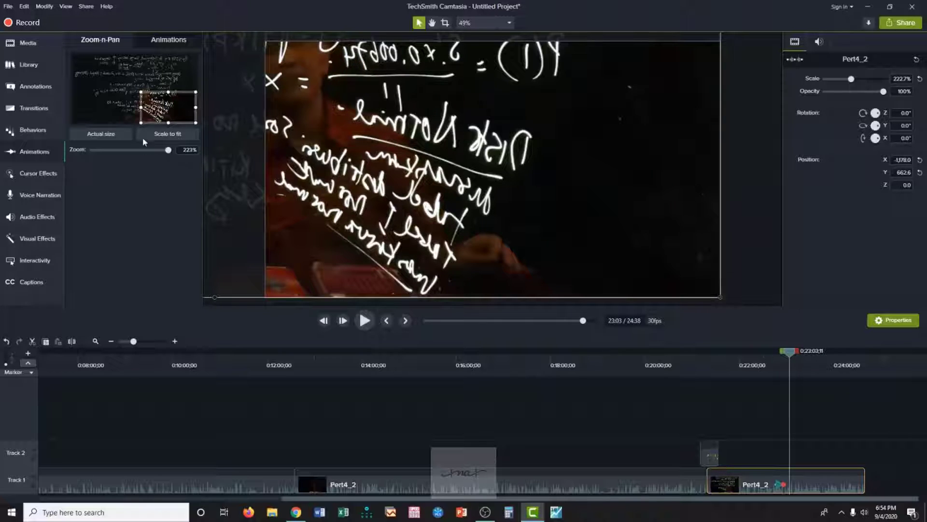
{"action": "left_click_drag", "start_coordinate": [140, 90], "coordinate": [89, 50]}
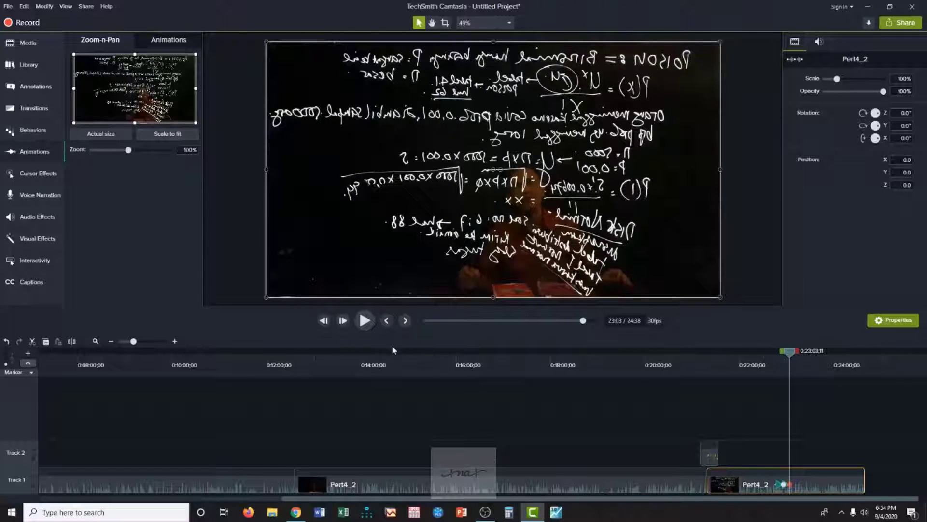
Play Pert4_2 to 0:23:50;28, split it there and delete the remaining end section.
{"action": "left_click", "coordinate": [365, 321]}
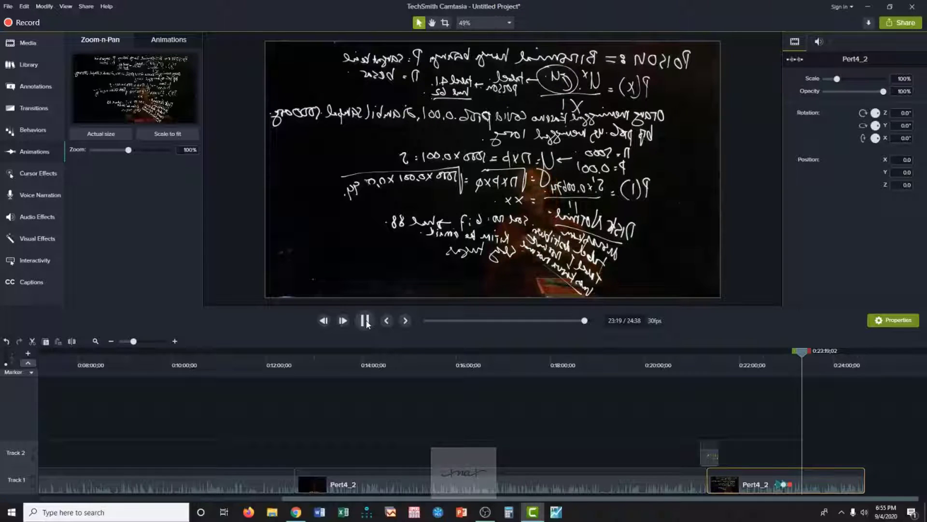
{"action": "left_click", "coordinate": [366, 321]}
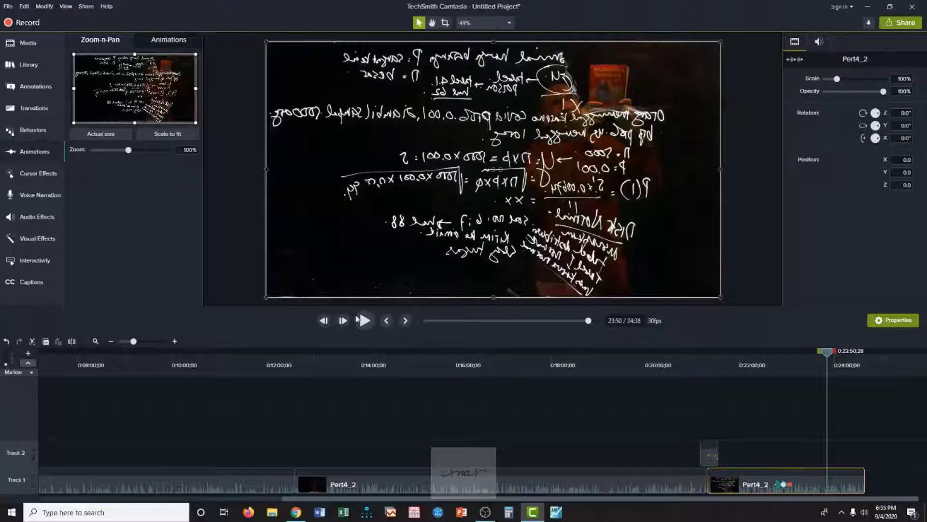
{"action": "left_click", "coordinate": [71, 341]}
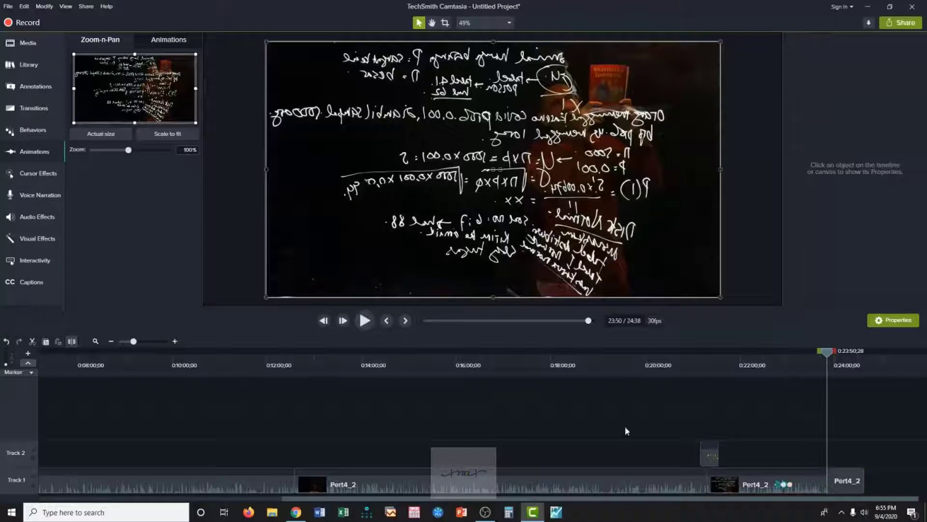
{"action": "left_click", "coordinate": [853, 487]}
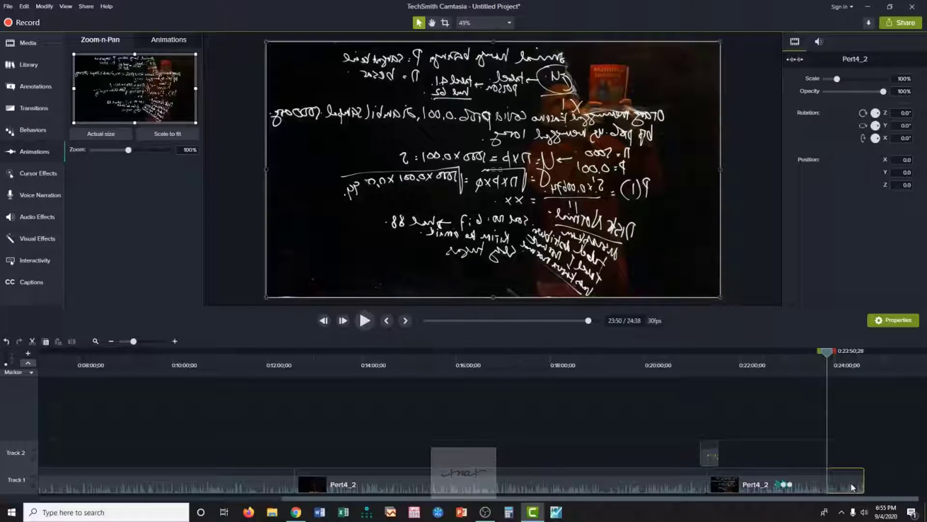
{"action": "key", "text": "Delete"}
Play the trimmed ending from shortly before 0:23:37 and pause it at 0:23:39;10.
{"action": "left_click_drag", "start_coordinate": [828, 353], "coordinate": [816, 354]}
{"action": "left_click", "coordinate": [364, 321]}
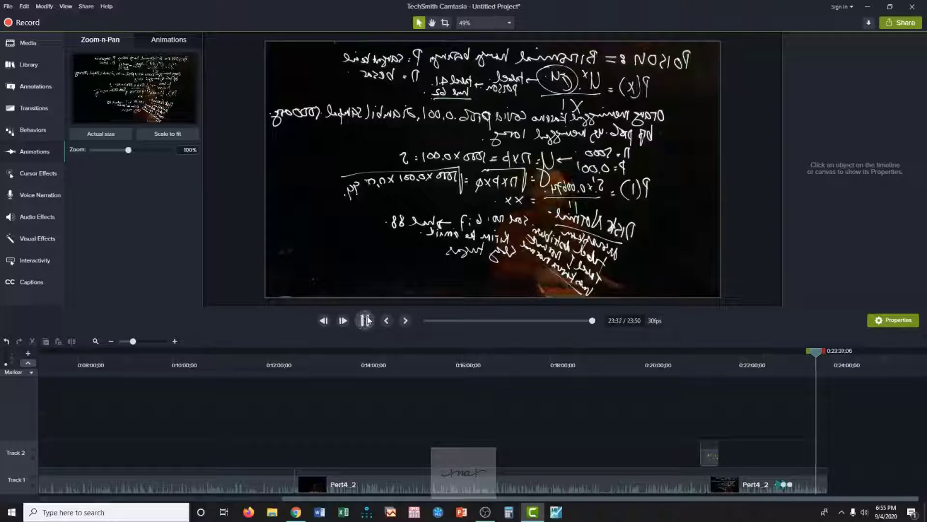
{"action": "left_click", "coordinate": [365, 320]}
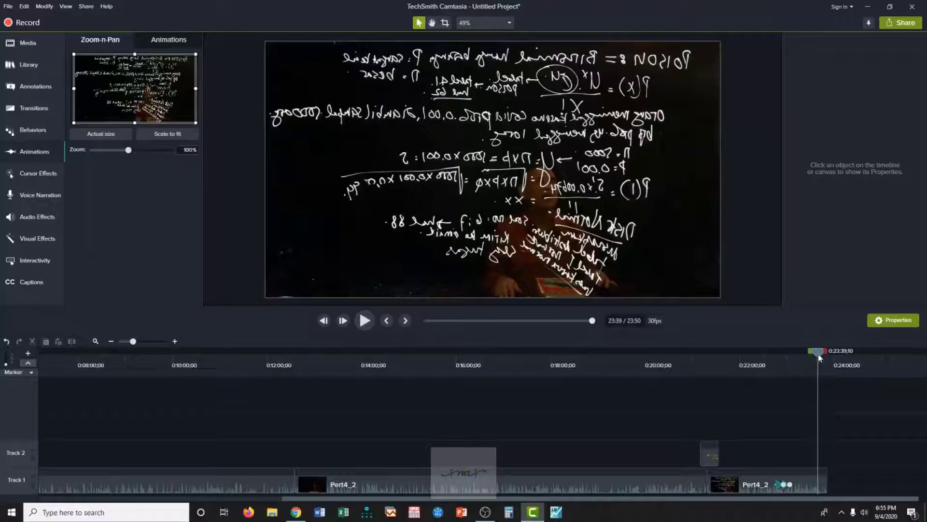
Unmirror the last Pert4_2 segment by setting its Y rotation to -180°.
{"action": "left_click", "coordinate": [766, 484]}
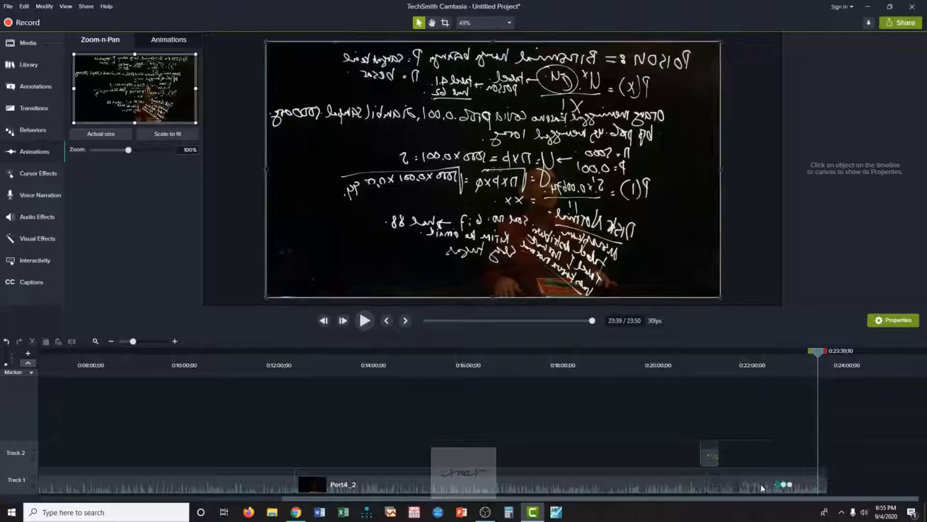
{"action": "left_click", "coordinate": [899, 127]}
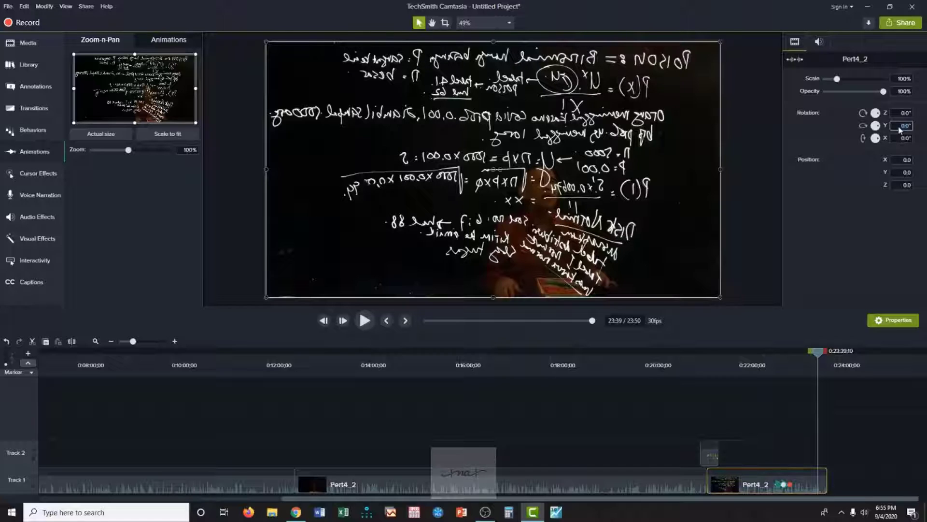
{"action": "type", "text": "-180"}
{"action": "key", "text": "Return"}
Set the Y rotation of the earlier Pert4_2 segment to -180° as well.
{"action": "left_click", "coordinate": [398, 488]}
{"action": "right_click", "coordinate": [398, 488]}
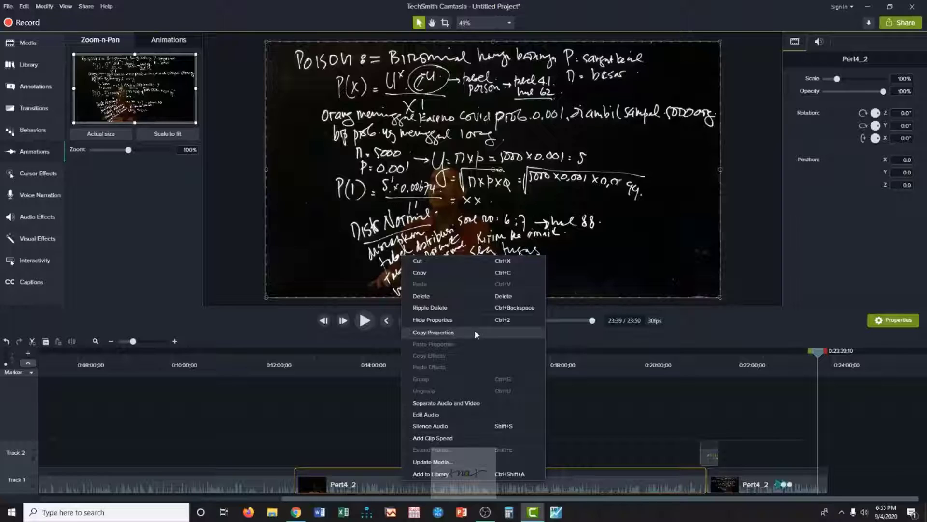
{"action": "left_click", "coordinate": [905, 126]}
{"action": "type", "text": "-18"}
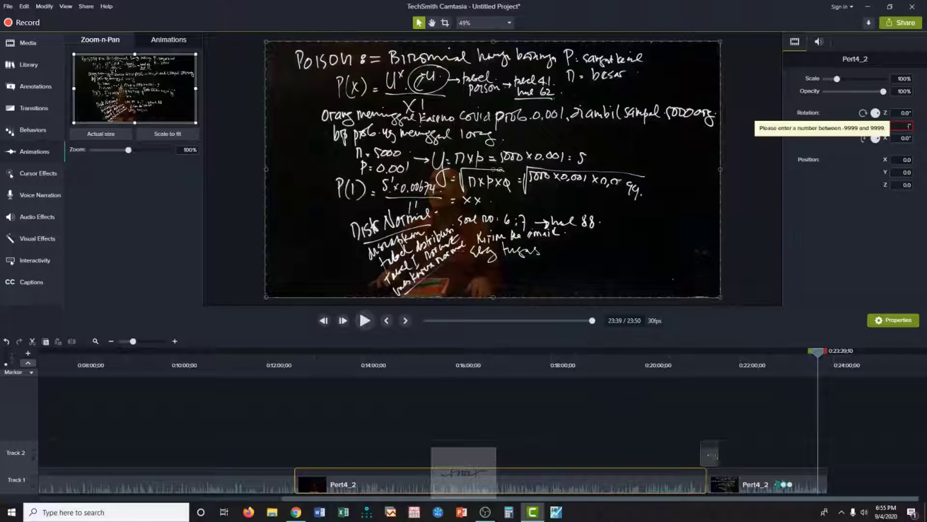
{"action": "type", "text": "0"}
{"action": "key", "text": "Return"}
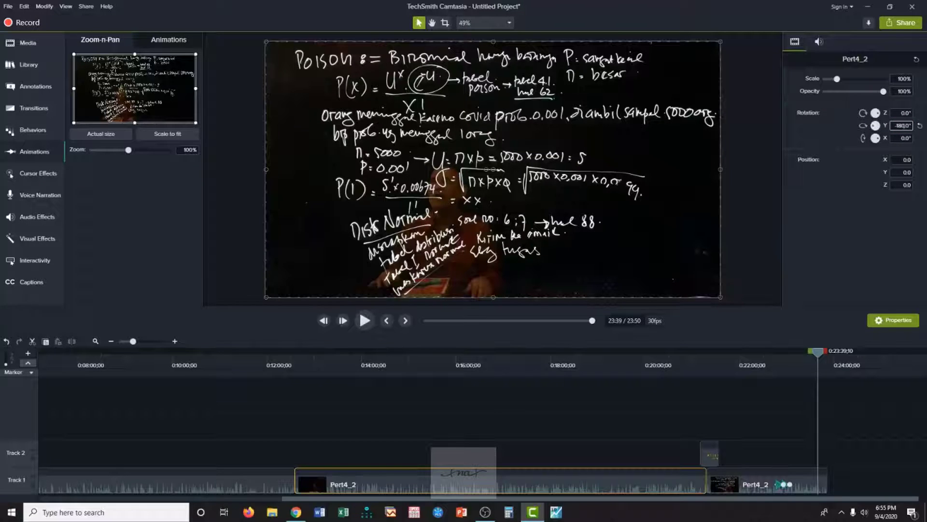
Unmirror the pert4_1 clip by setting its Y rotation to -180°.
{"action": "left_click_drag", "start_coordinate": [319, 498], "coordinate": [160, 511]}
{"action": "right_click", "coordinate": [198, 481]}
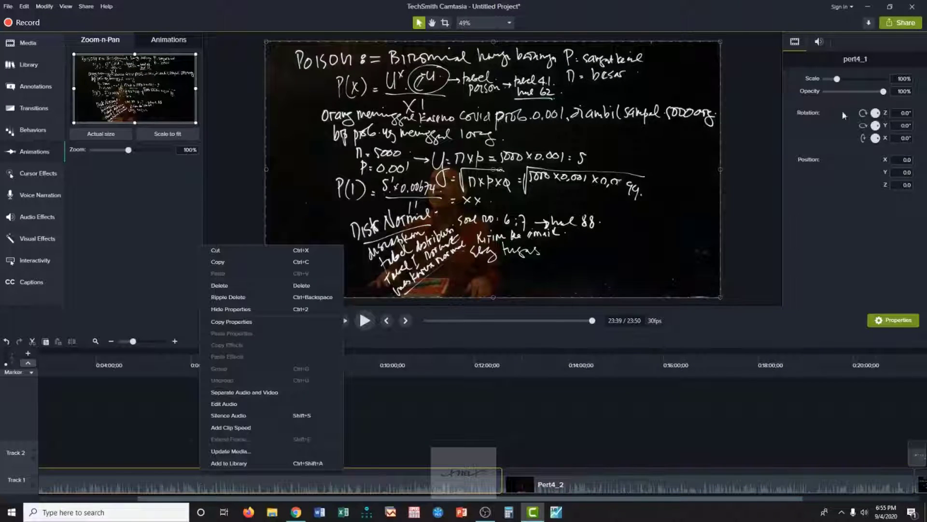
{"action": "left_click", "coordinate": [904, 126]}
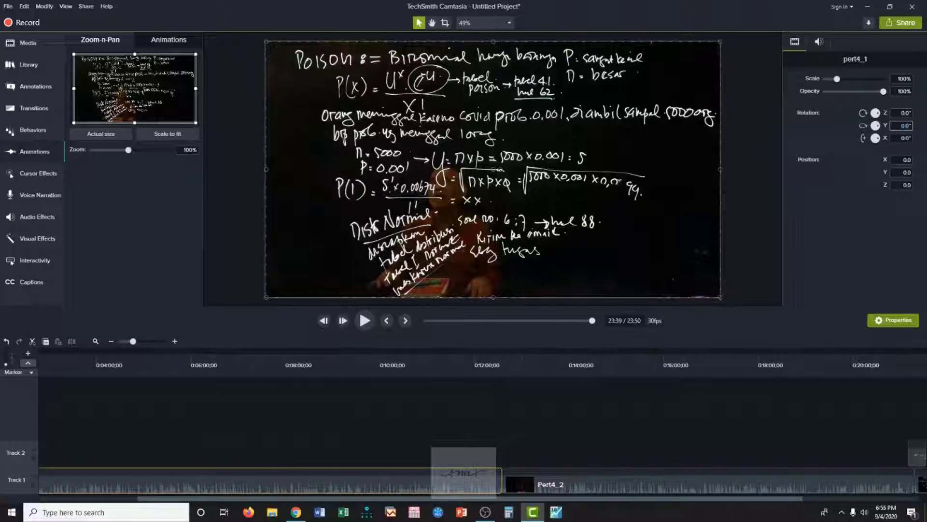
{"action": "type", "text": "-180"}
{"action": "key", "text": "Return"}
Play the project from the title image into the start of pert4_1 and pause it at 0:00:08;05.
{"action": "left_click_drag", "start_coordinate": [226, 499], "coordinate": [91, 500]}
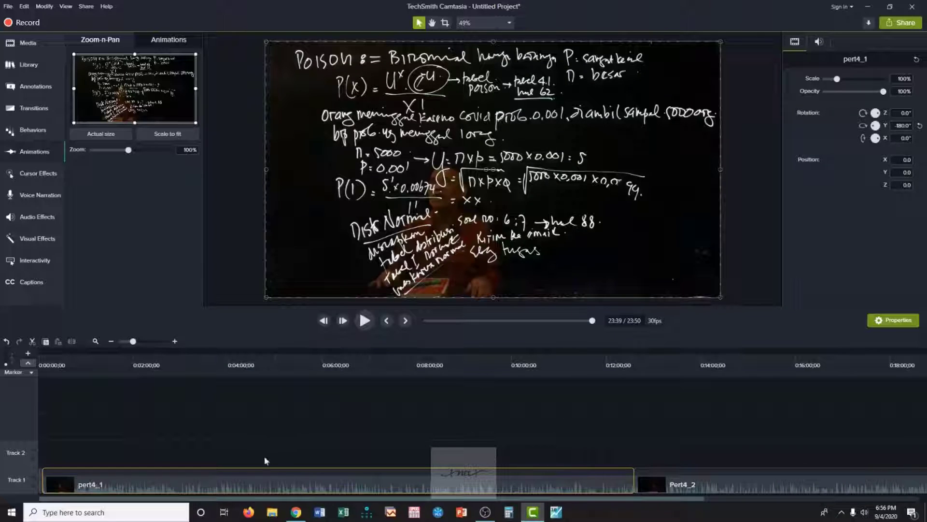
{"action": "left_click_drag", "start_coordinate": [449, 500], "coordinate": [688, 510]}
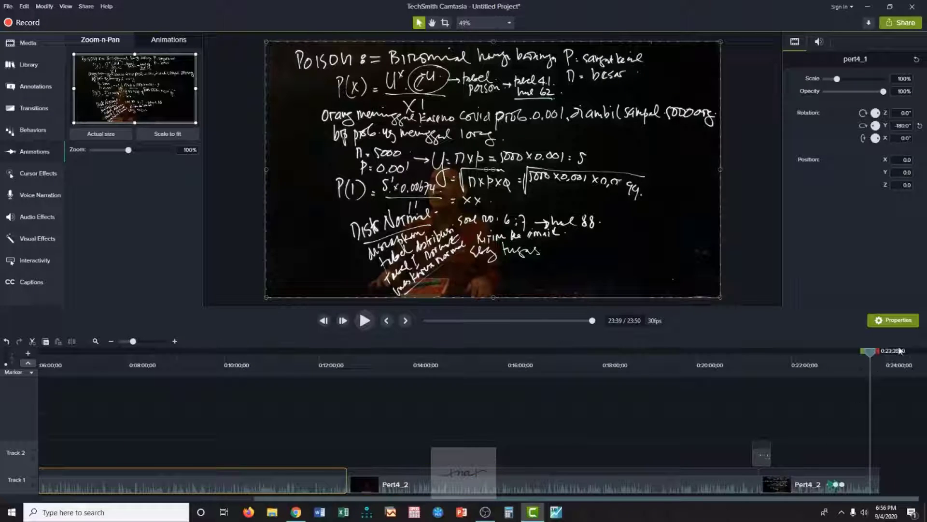
{"action": "left_click_drag", "start_coordinate": [871, 351], "coordinate": [792, 351]}
{"action": "left_click_drag", "start_coordinate": [555, 376], "coordinate": [33, 378]}
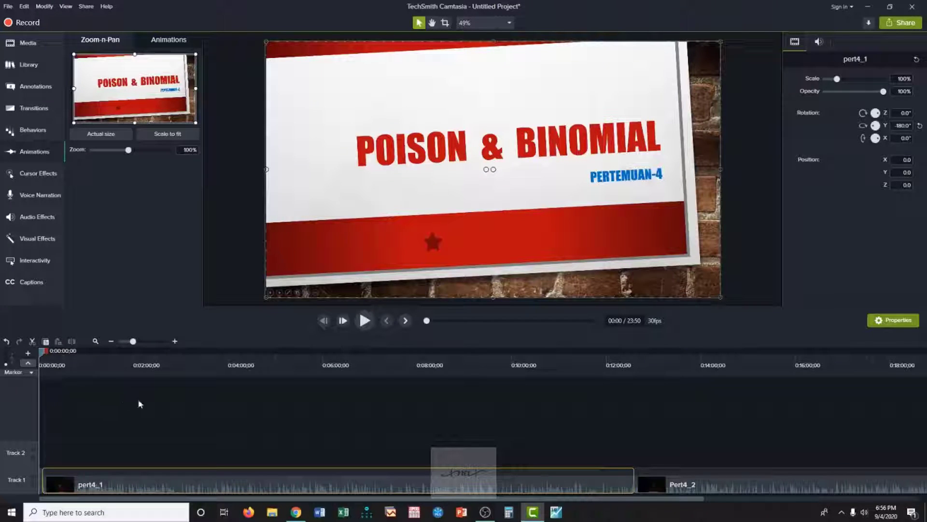
{"action": "left_click", "coordinate": [364, 321]}
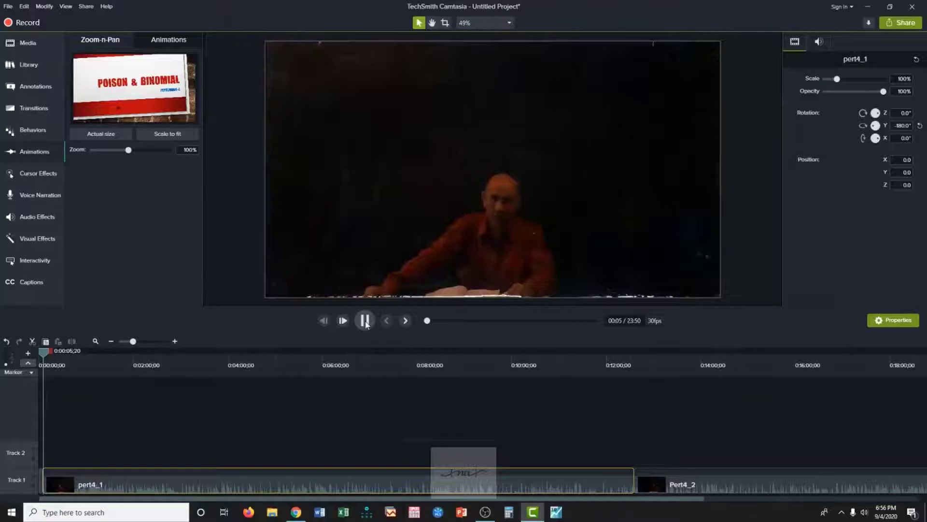
{"action": "left_click", "coordinate": [365, 320]}
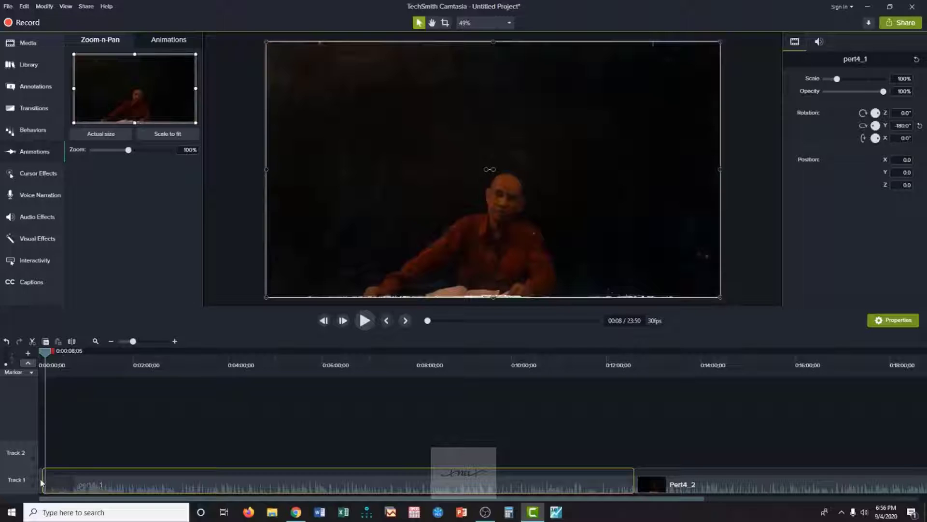
Apply the Ripple transition to the pert4_1 clip and preview it from the start of the project to 0:00:09;17.
{"action": "left_click_drag", "start_coordinate": [43, 352], "coordinate": [39, 357]}
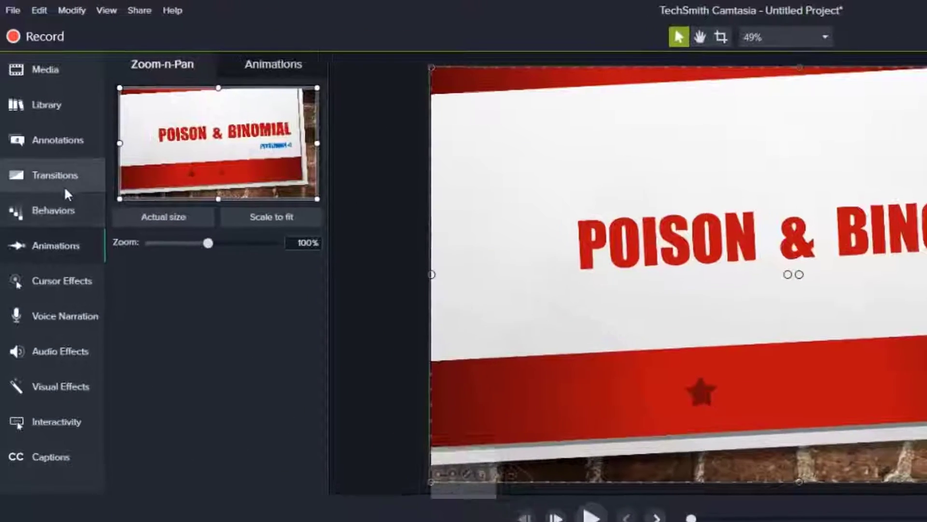
{"action": "left_click", "coordinate": [39, 113]}
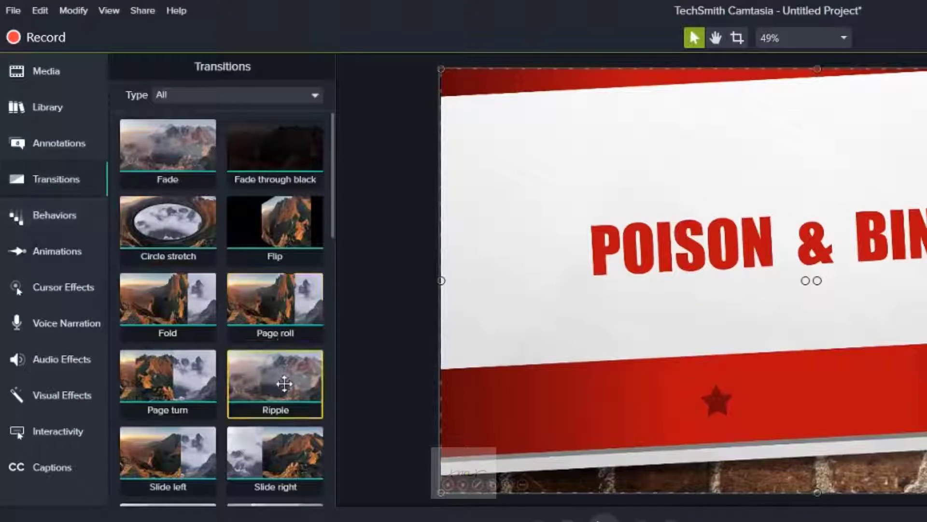
{"action": "left_click_drag", "start_coordinate": [284, 384], "coordinate": [58, 480]}
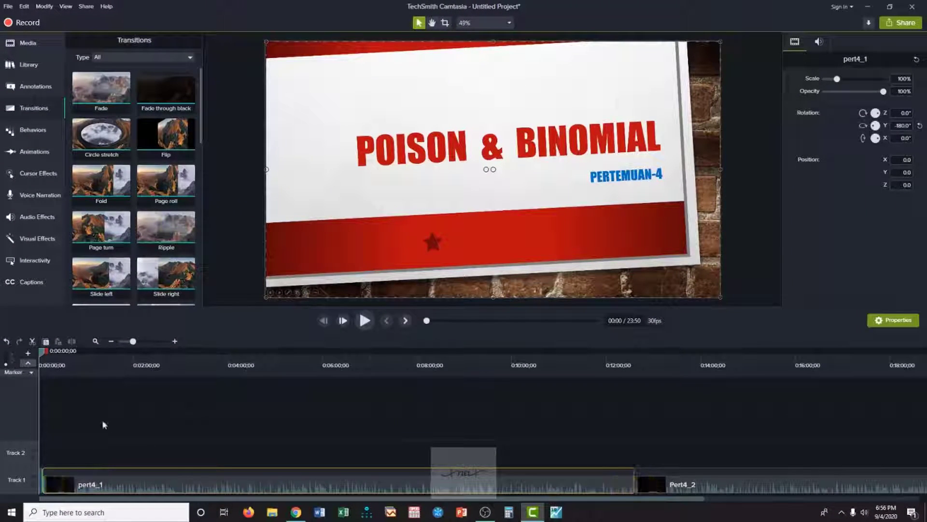
{"action": "left_click", "coordinate": [365, 321]}
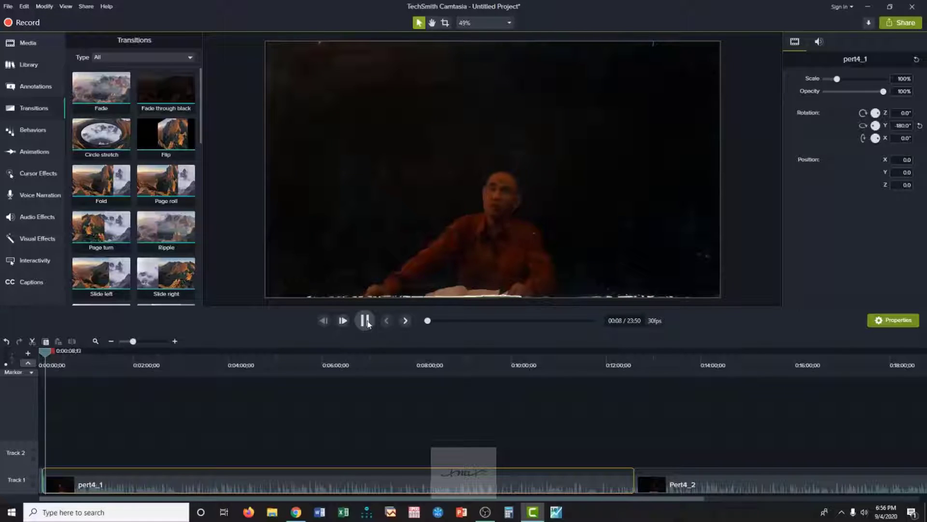
{"action": "left_click", "coordinate": [366, 321]}
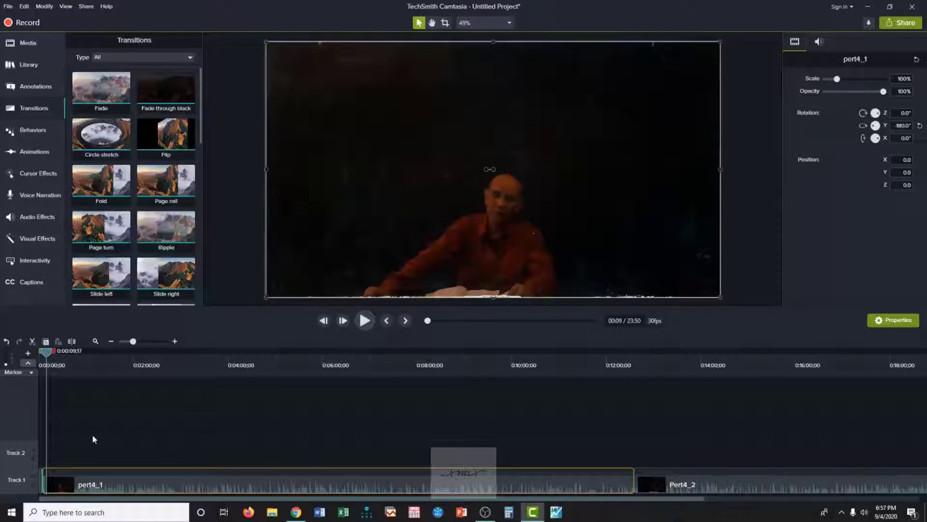
Scrub through pert4_1 to 0:11:11;29 and back to 0:09:46;05 to review the unmirrored footage.
{"action": "left_click_drag", "start_coordinate": [46, 357], "coordinate": [567, 445]}
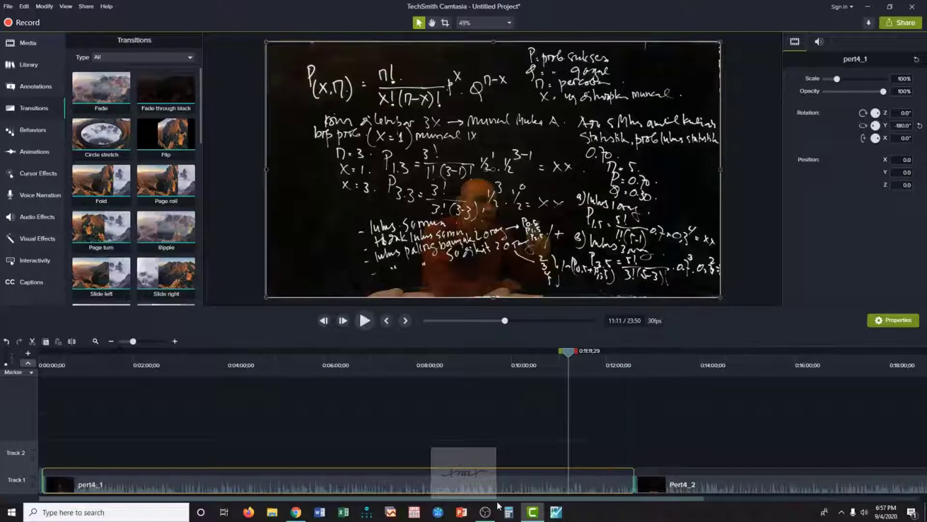
{"action": "left_click_drag", "start_coordinate": [498, 498], "coordinate": [723, 516]}
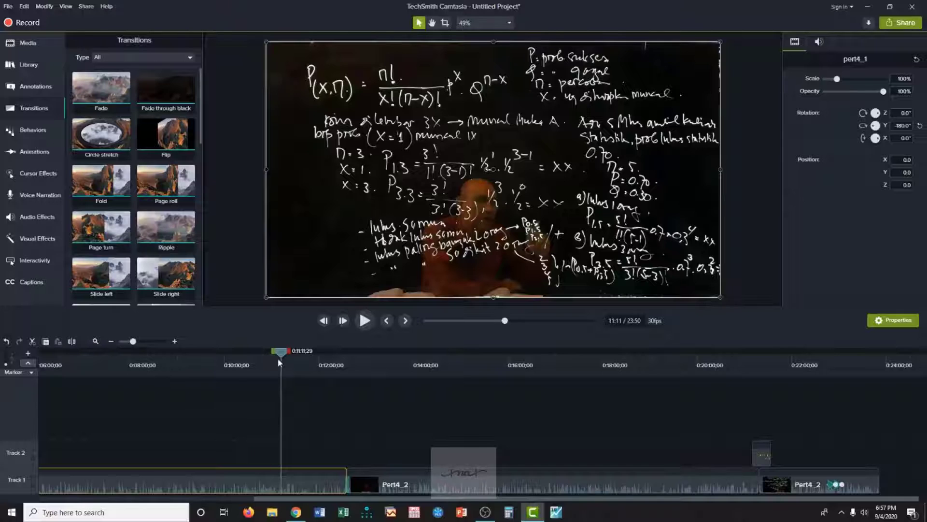
{"action": "left_click_drag", "start_coordinate": [282, 356], "coordinate": [213, 351]}
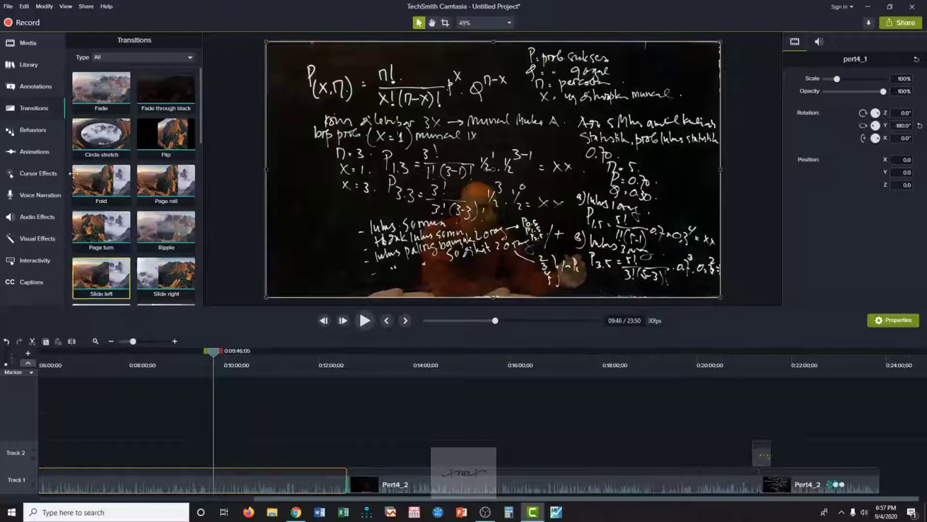
Save the project as Syam4 in the File Untuk Latihan OnLine folder and save it once more.
{"action": "left_click", "coordinate": [7, 6]}
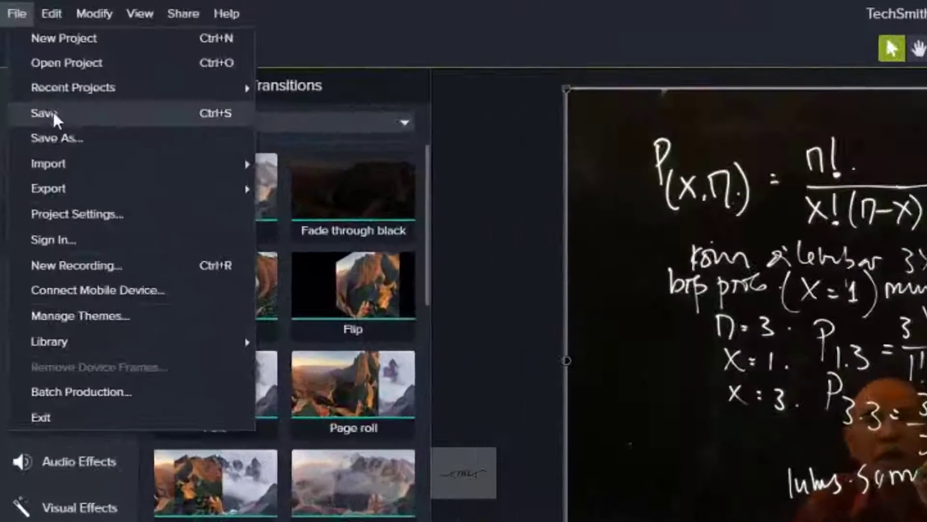
{"action": "left_click", "coordinate": [22, 50]}
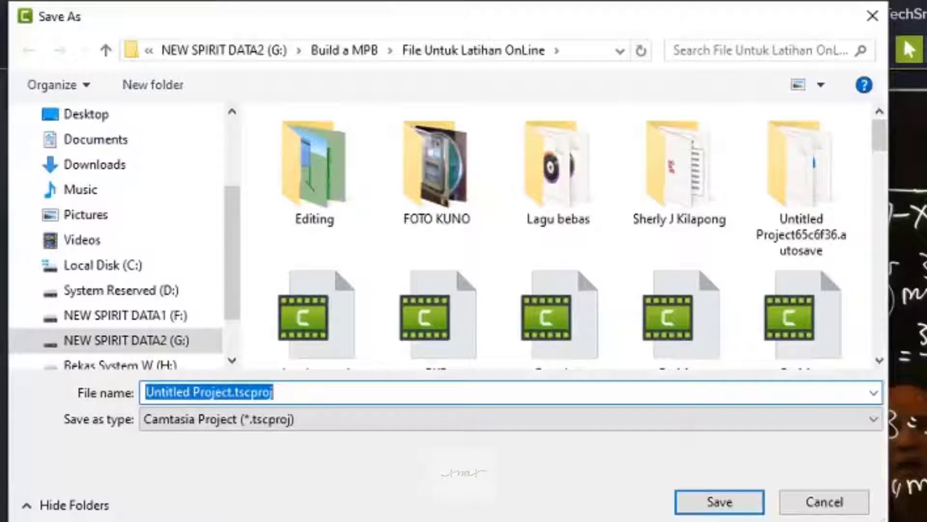
{"action": "type", "text": "Syam"}
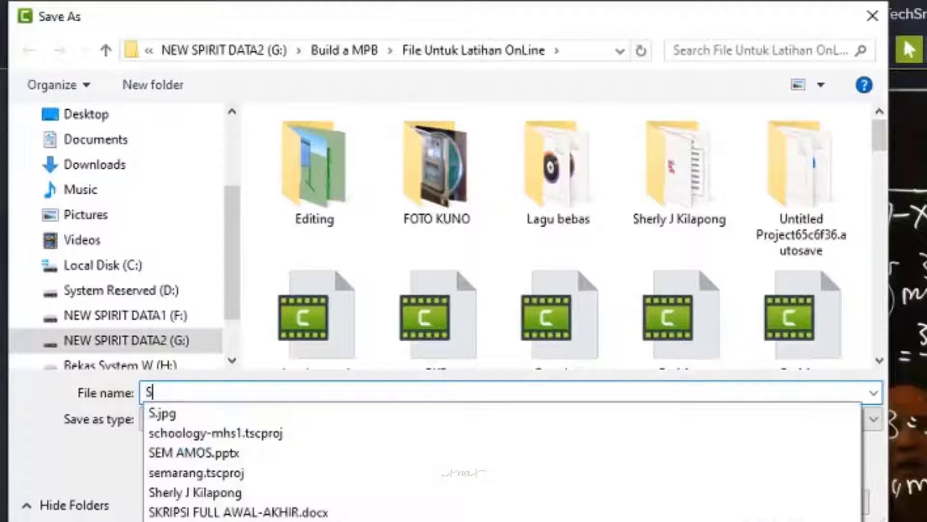
{"action": "type", "text": "4"}
{"action": "key", "text": "Return"}
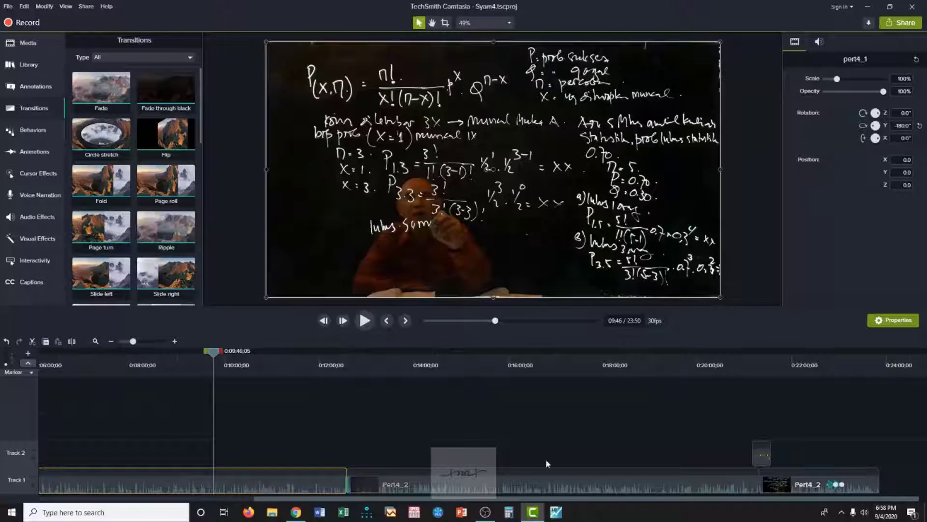
{"action": "left_click", "coordinate": [8, 7]}
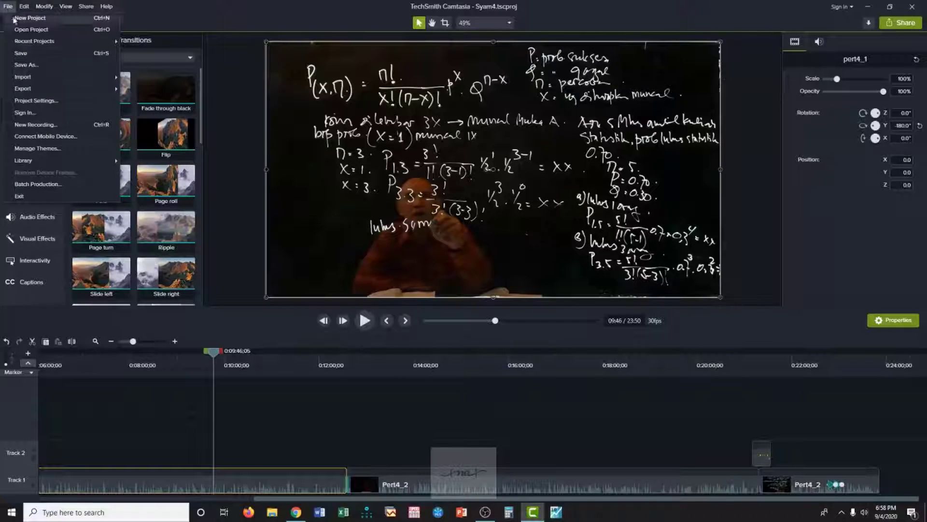
{"action": "left_click", "coordinate": [22, 53]}
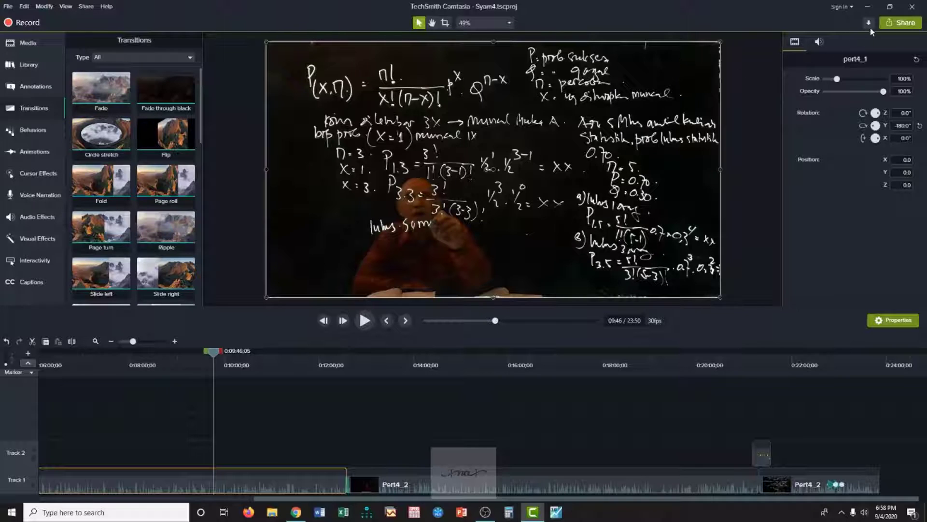
Start a new custom production as MP4 - Smart Player (HTML5), keeping the default player and video options up to the output file settings.
{"action": "left_click", "coordinate": [901, 23]}
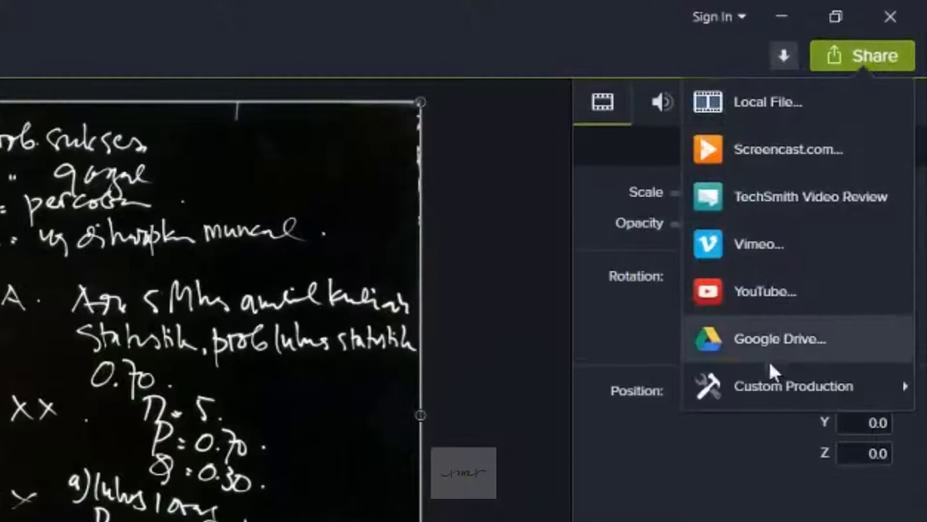
{"action": "mouse_move", "coordinate": [765, 394]}
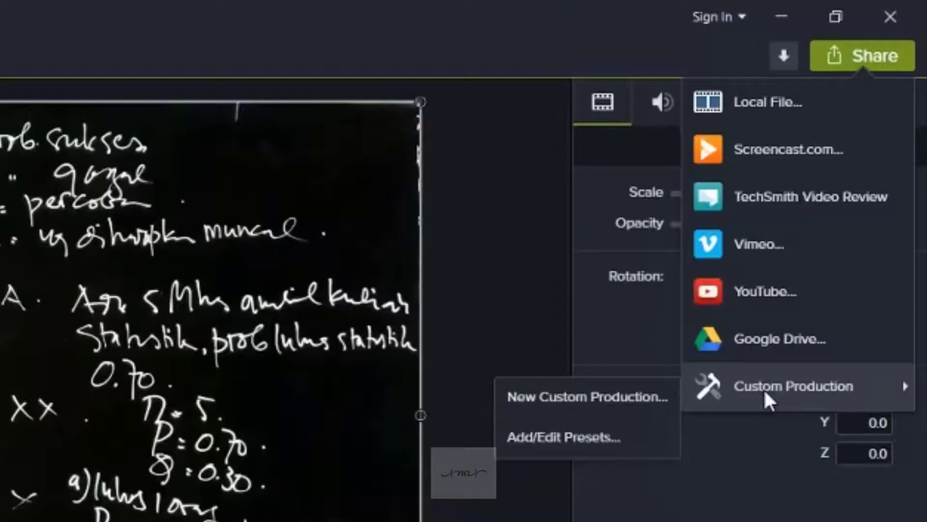
{"action": "left_click", "coordinate": [650, 395]}
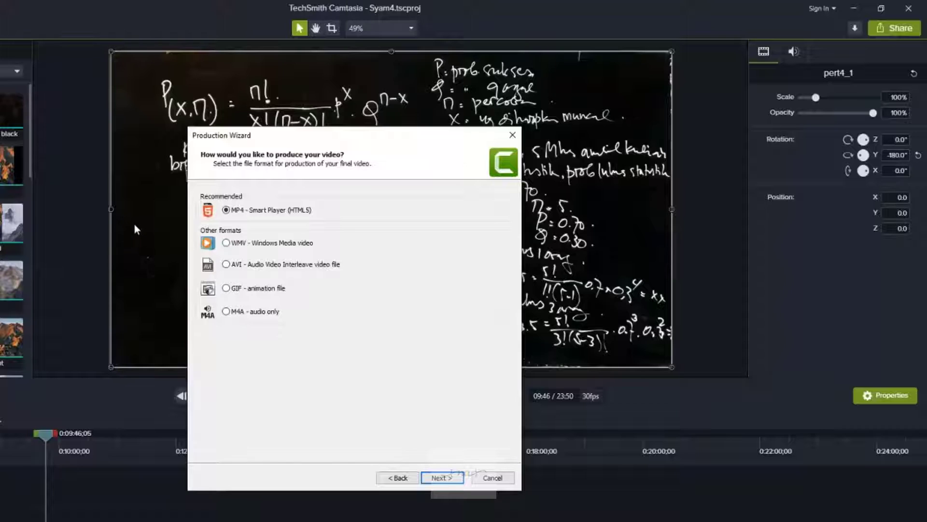
{"action": "left_click", "coordinate": [448, 479]}
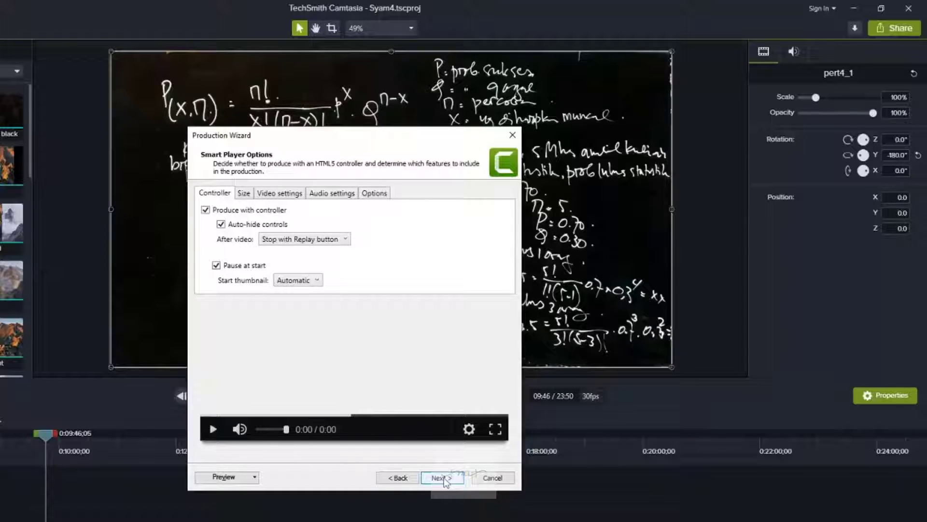
{"action": "left_click", "coordinate": [444, 478]}
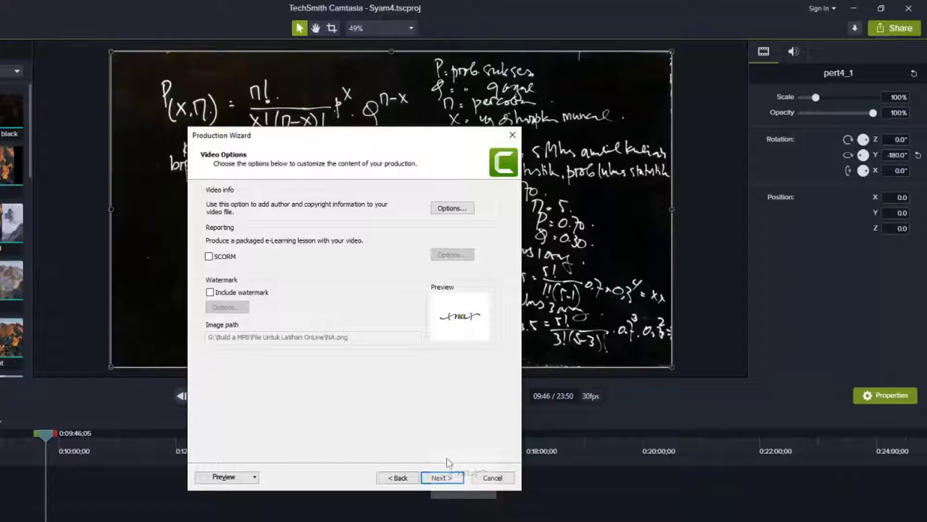
{"action": "left_click", "coordinate": [441, 478]}
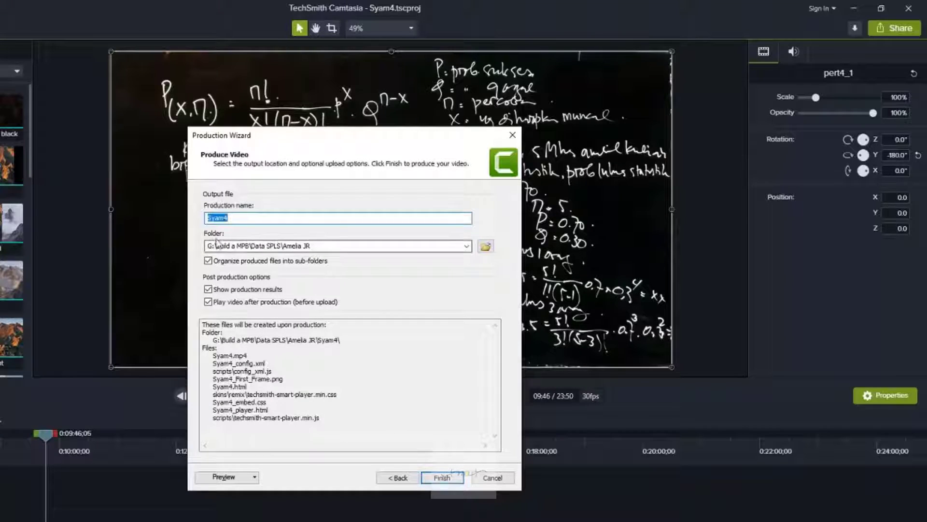